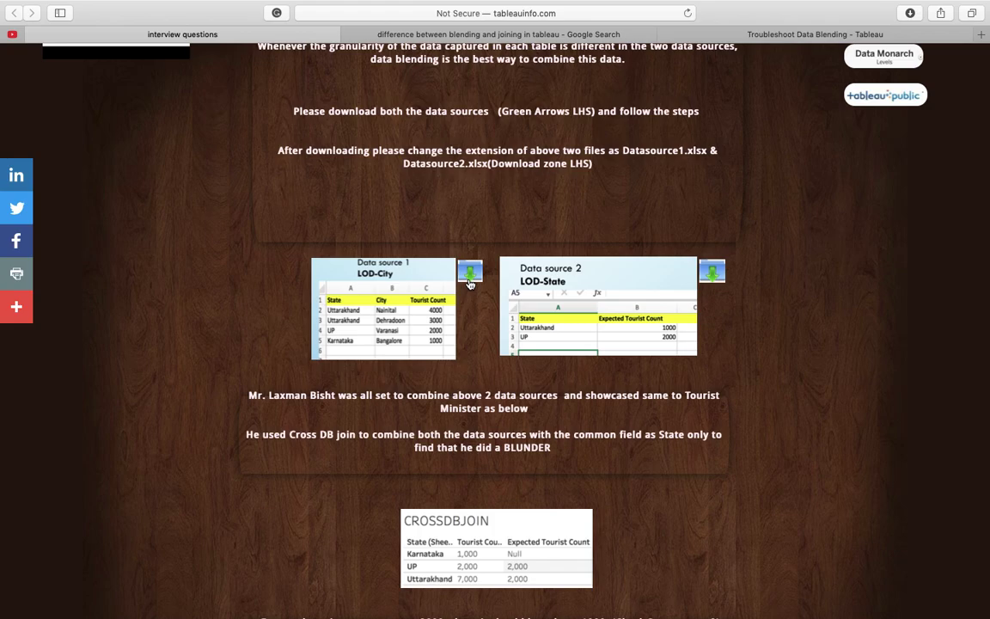
Step: Examine the web page's two tourist data sources and compare its cross-database join and blending results
scroll(470, 283, "down", 3)
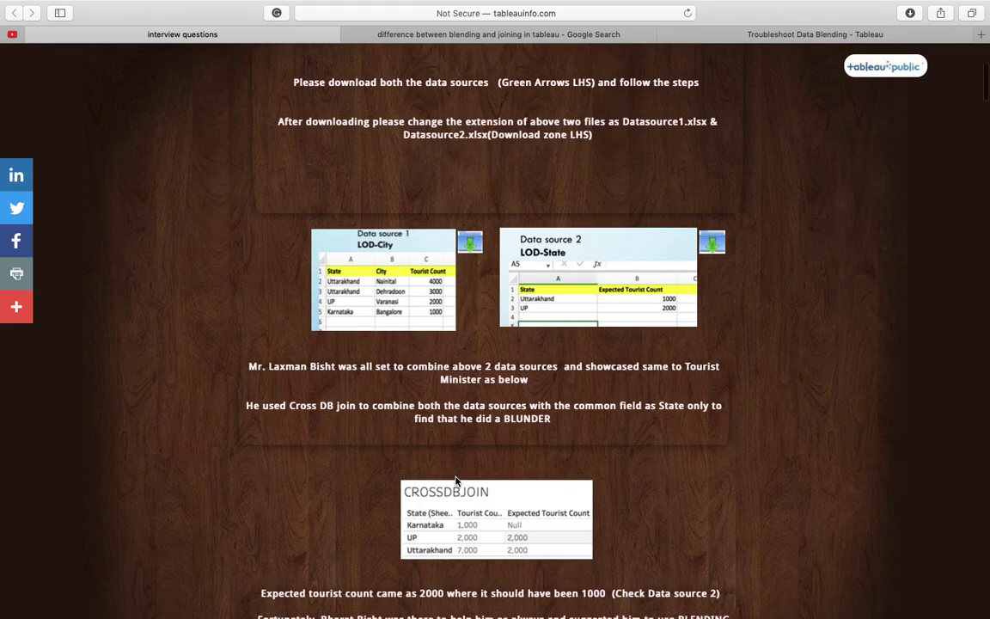
scroll(449, 423, "up", 1)
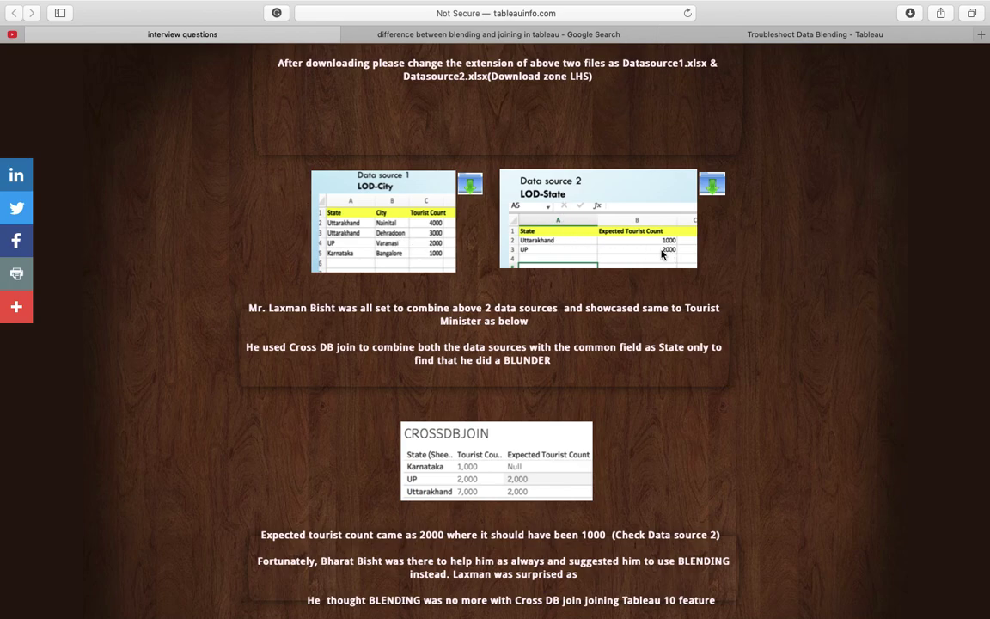
scroll(415, 447, "down", 1)
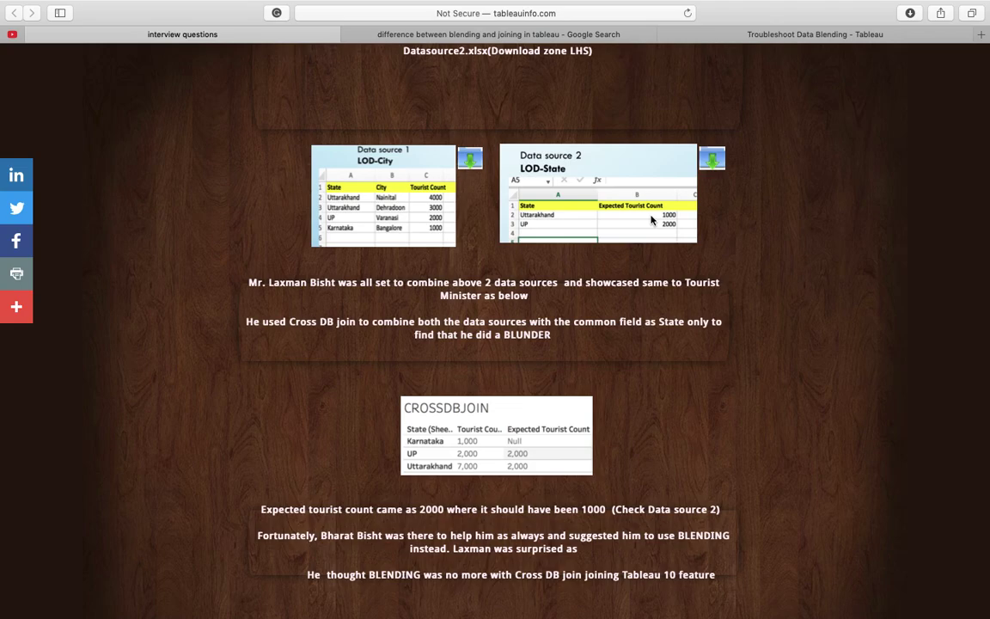
scroll(750, 396, "down", 10)
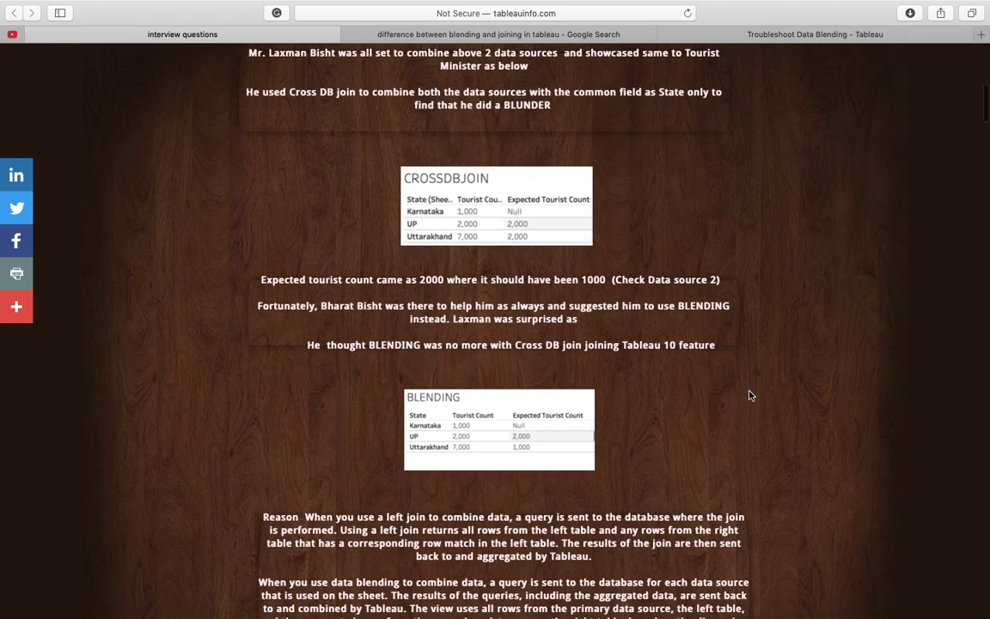
scroll(749, 396, "down", 5)
scroll(750, 395, "up", 4)
scroll(750, 395, "up", 1)
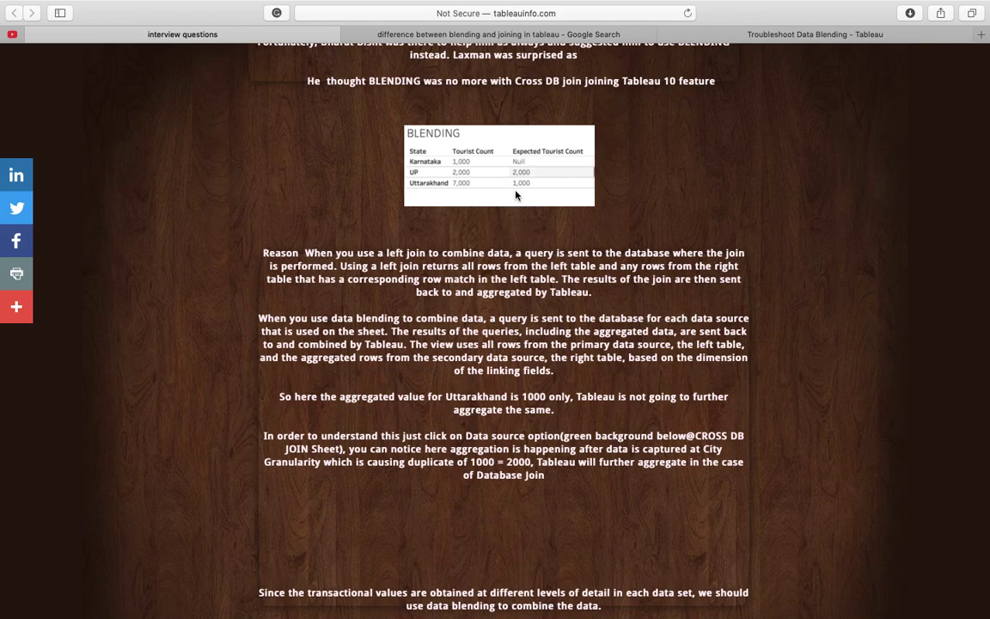
scroll(517, 194, "up", 10)
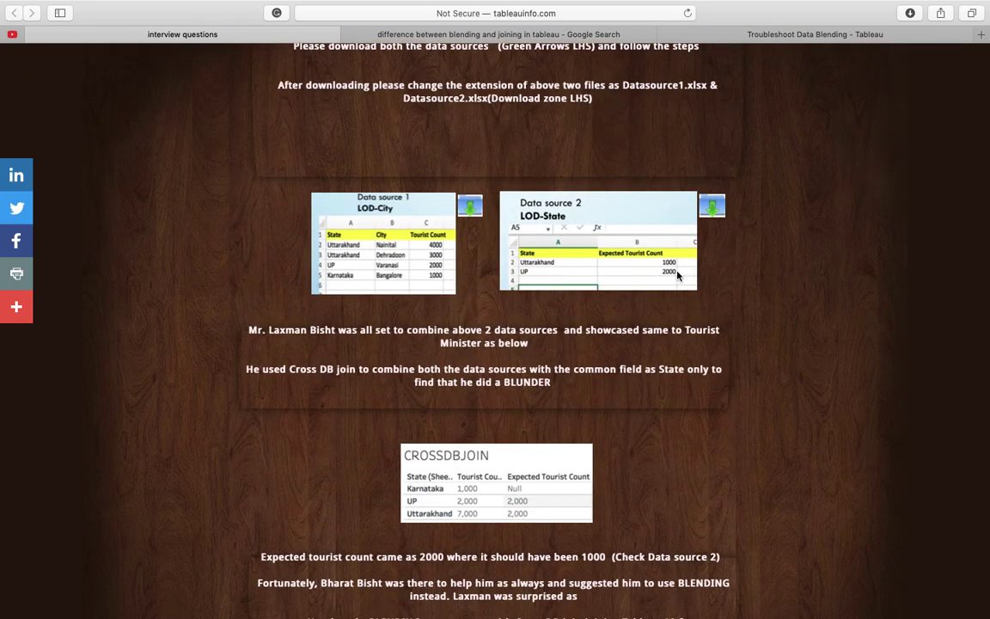
Step: Switch to Tableau and connect a new Excel data source to 59195fe8fd374bbded99face49d33898.xlsx from the Downloads folder
key("super+Tab")
key("super+Tab")
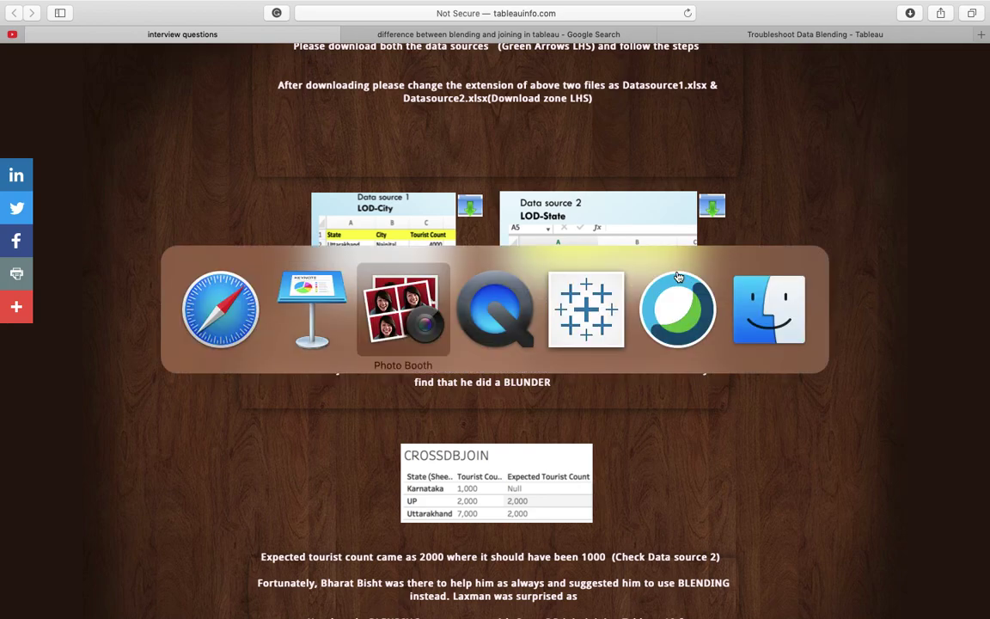
key("super+Tab")
key("super+Tab")
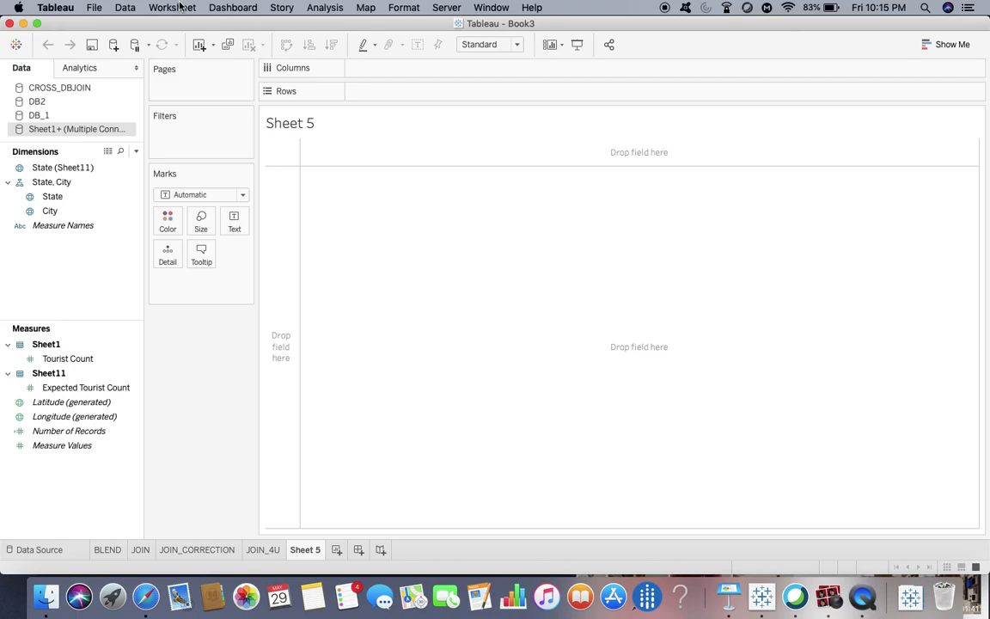
left_click(126, 8)
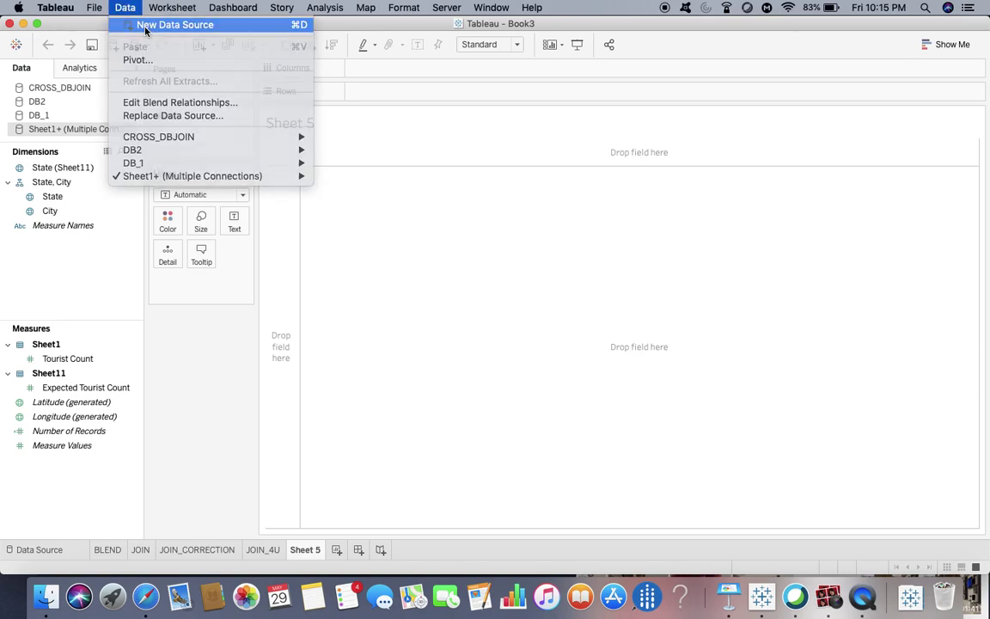
left_click(146, 26)
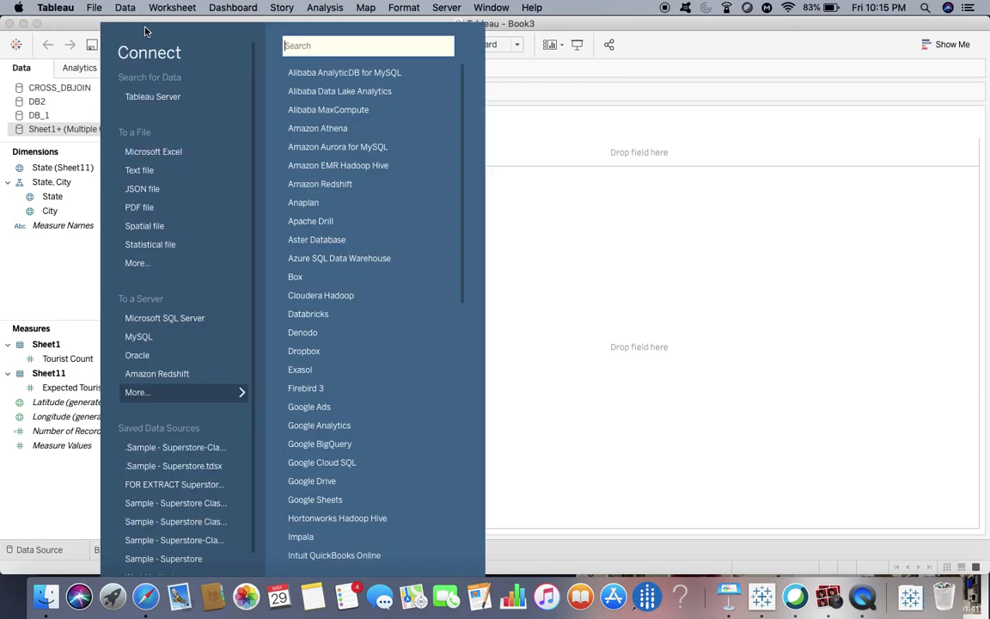
left_click(152, 158)
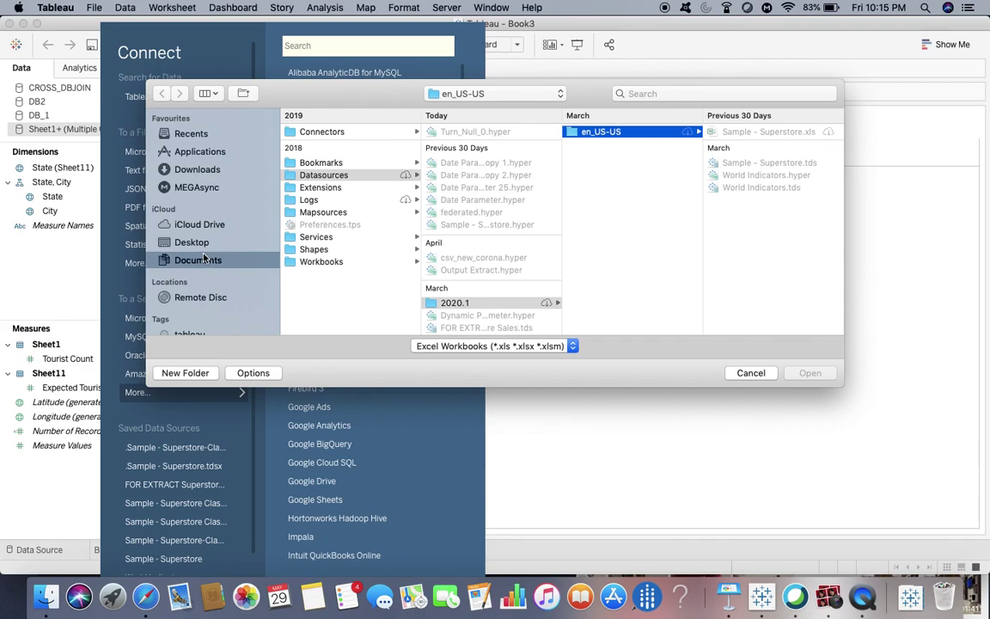
left_click(201, 168)
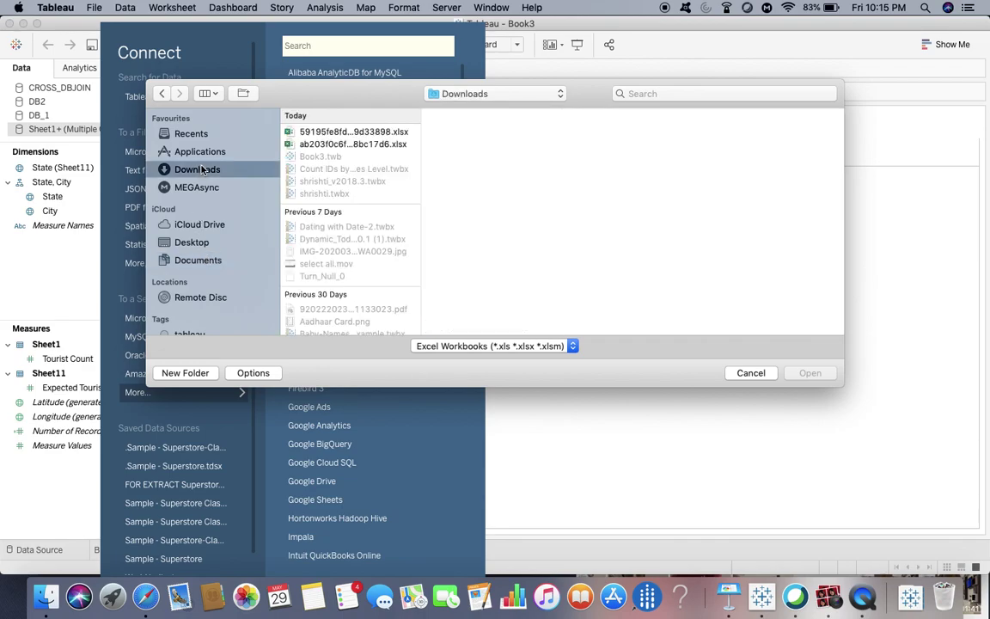
left_click(303, 131)
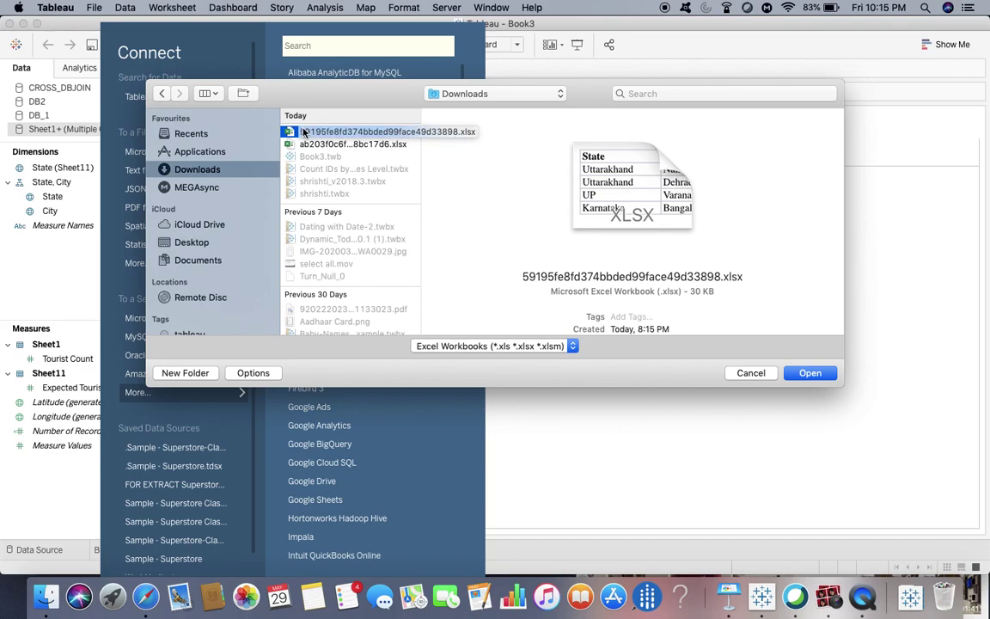
left_click(809, 373)
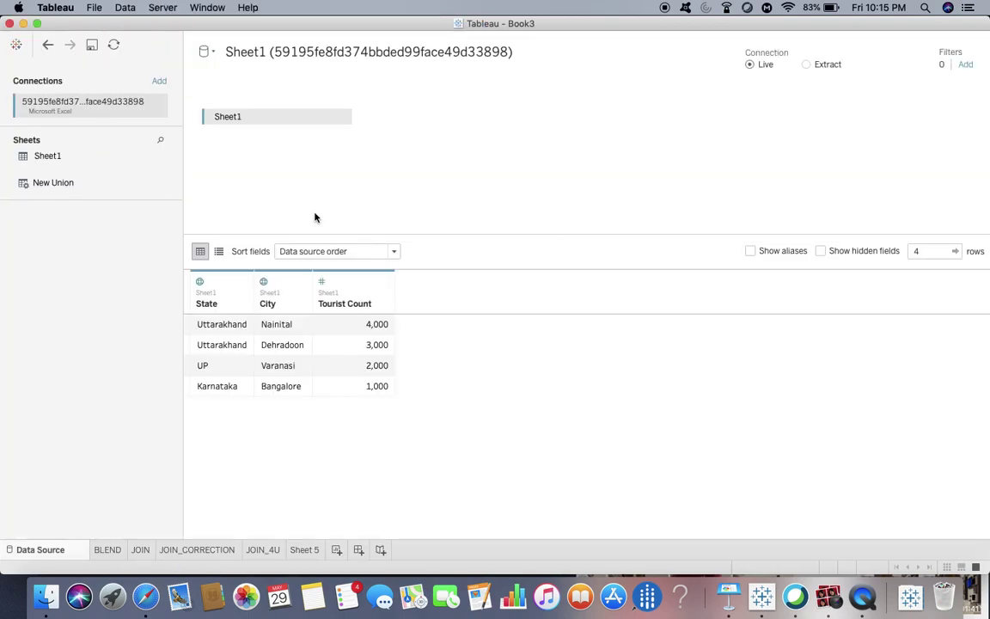
Step: Add a second Excel connection to ab203f0c6f2d98377d996b95b8bc17d6.xlsx in the same data source
left_click(159, 83)
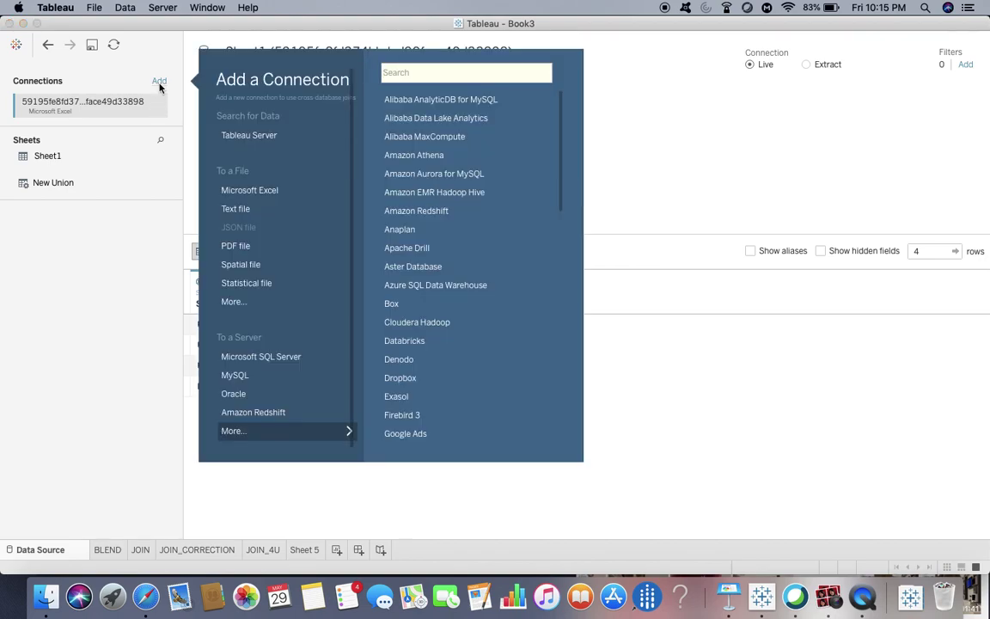
left_click(230, 190)
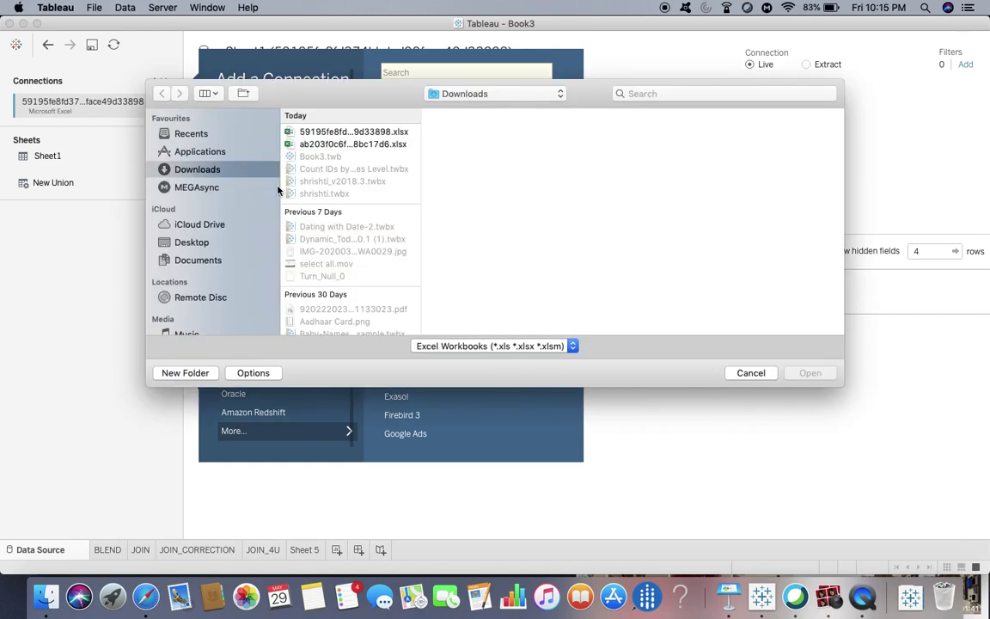
left_click(321, 144)
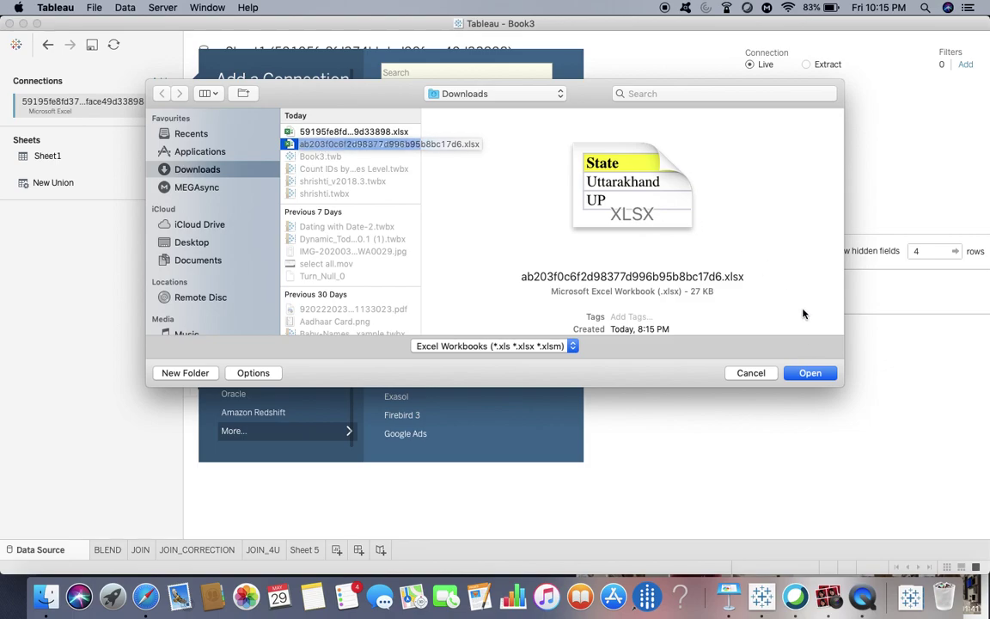
left_click(809, 373)
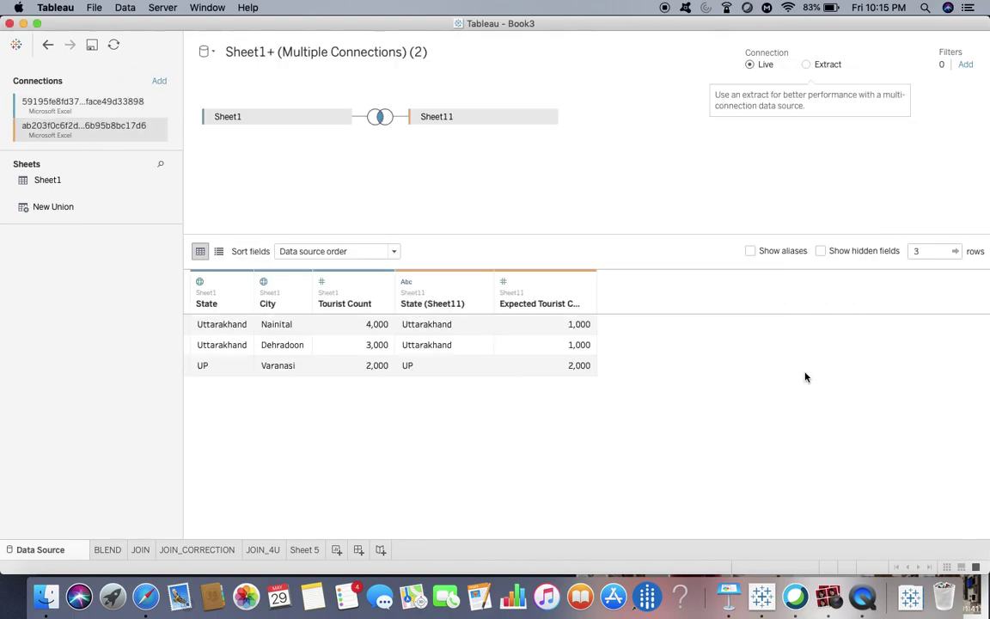
Step: Change the join between Sheet1 and Sheet11 to a left join
left_click(380, 117)
left_click(327, 165)
left_click(333, 164)
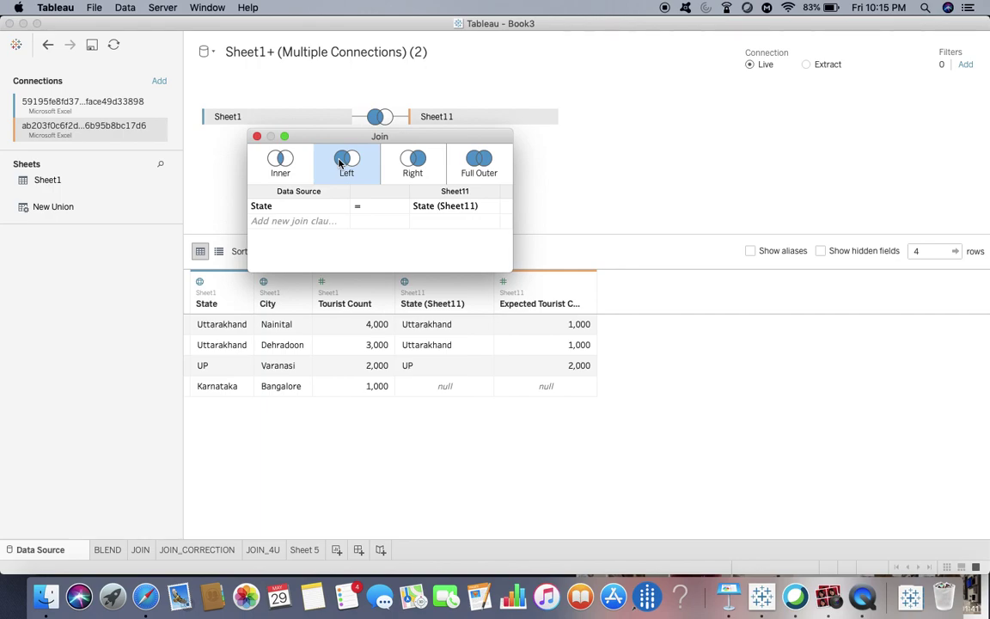
left_click(367, 93)
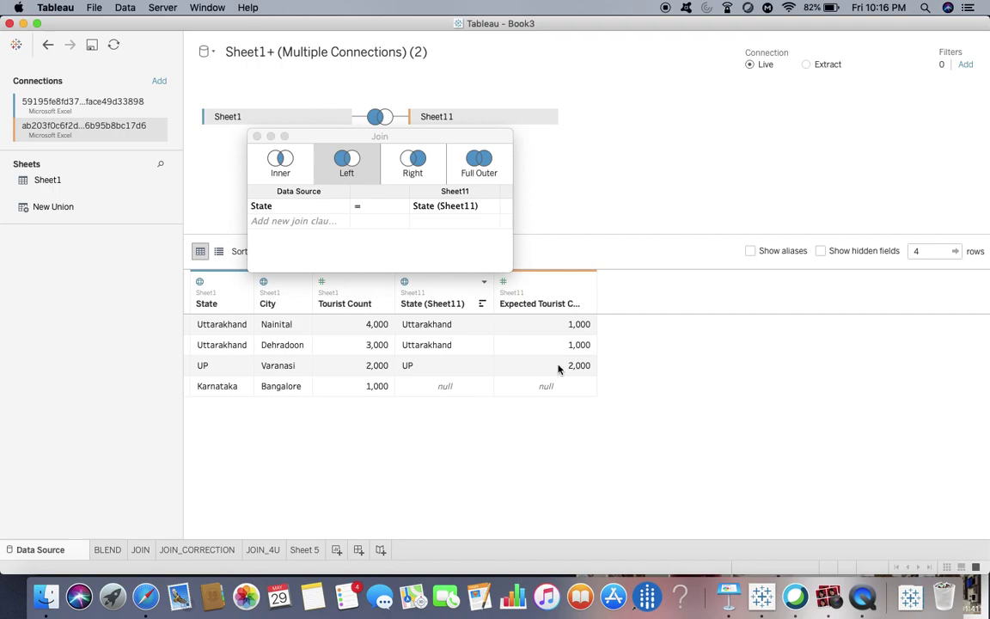
Step: Go to Sheet 5 and rename the newly created multiple-connection data source as CROSS DB JOIN
left_click(304, 550)
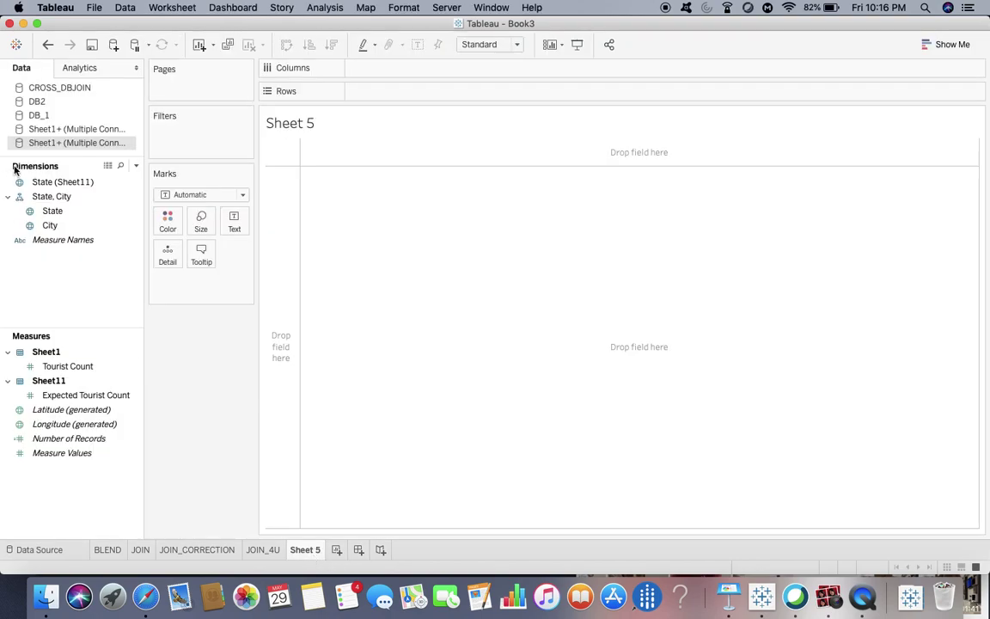
right_click(52, 145)
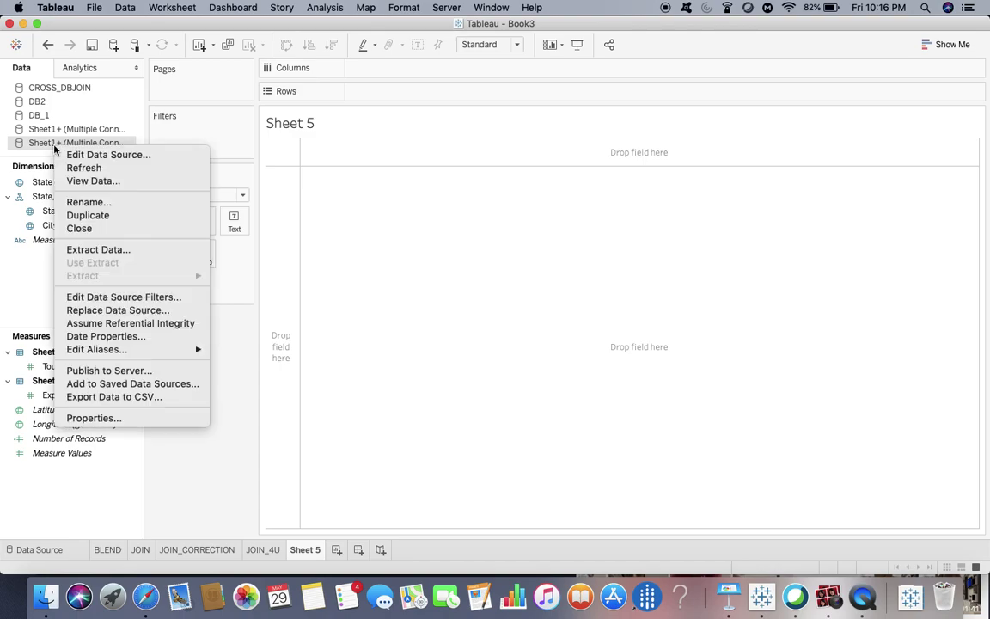
left_click(88, 201)
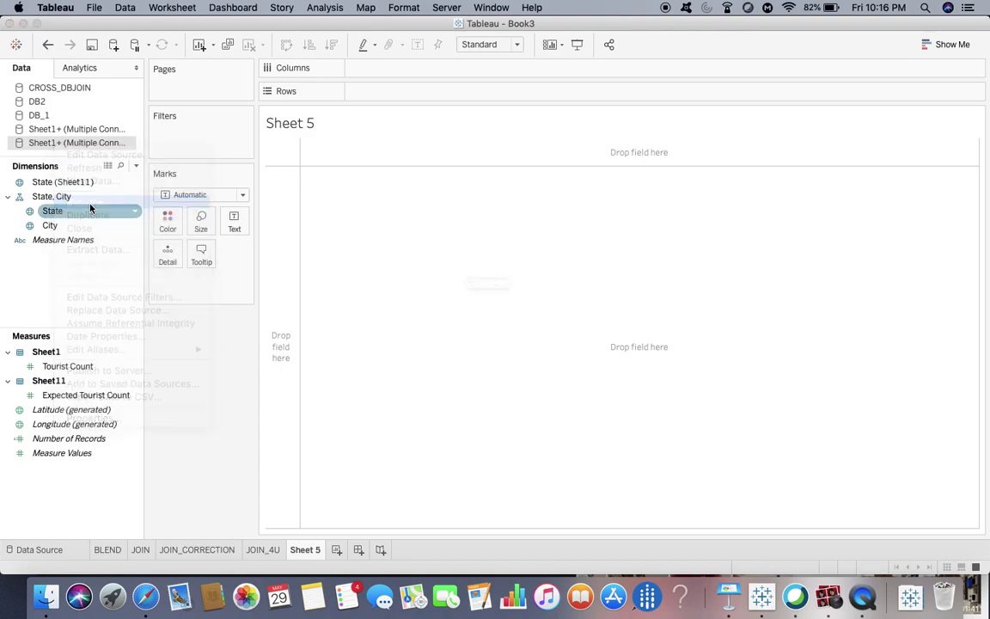
type("JOIN")
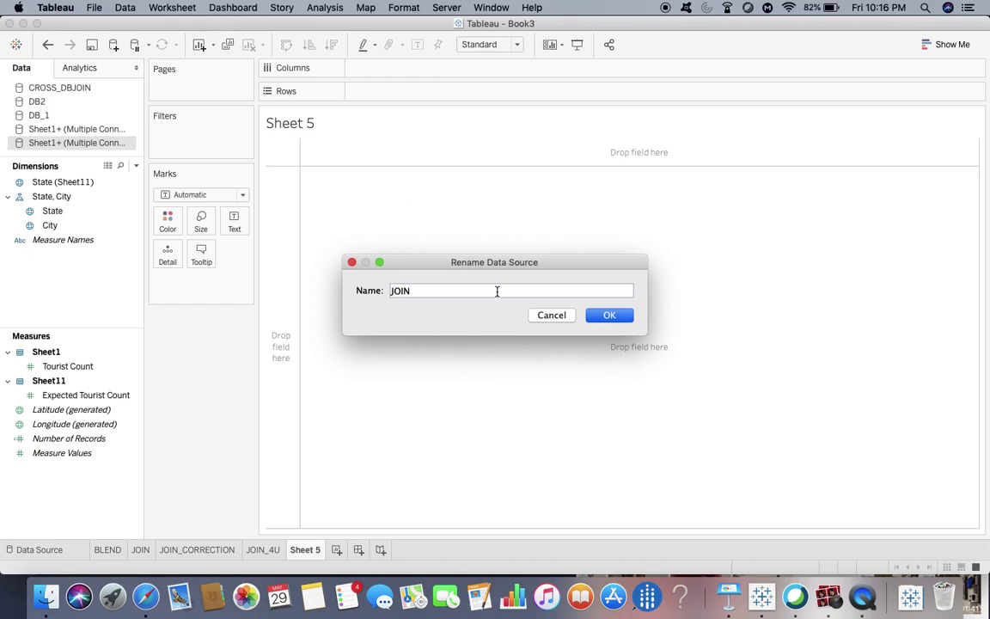
type("CROSS DB")
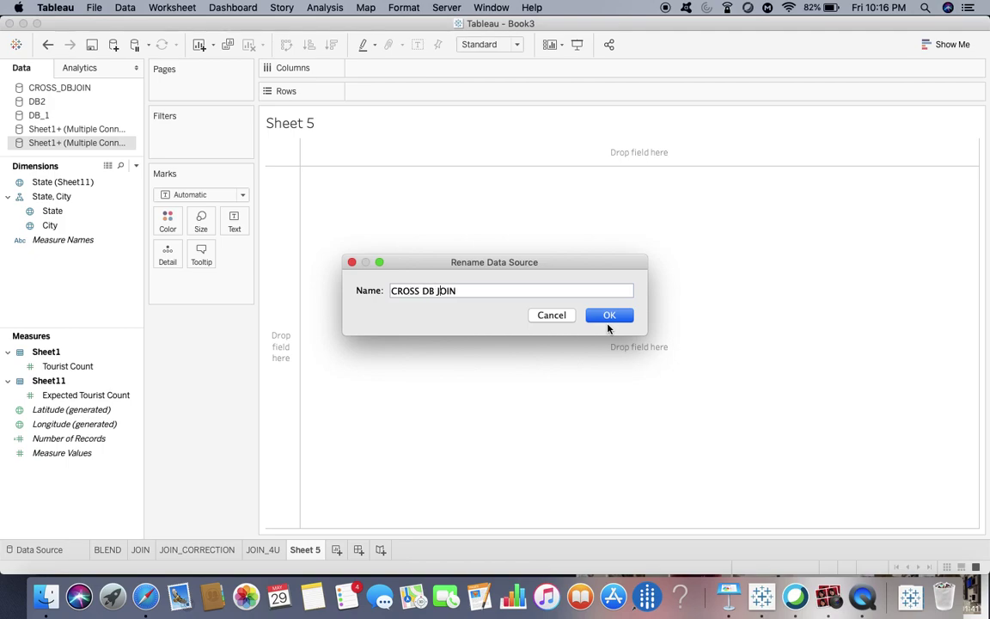
left_click(610, 317)
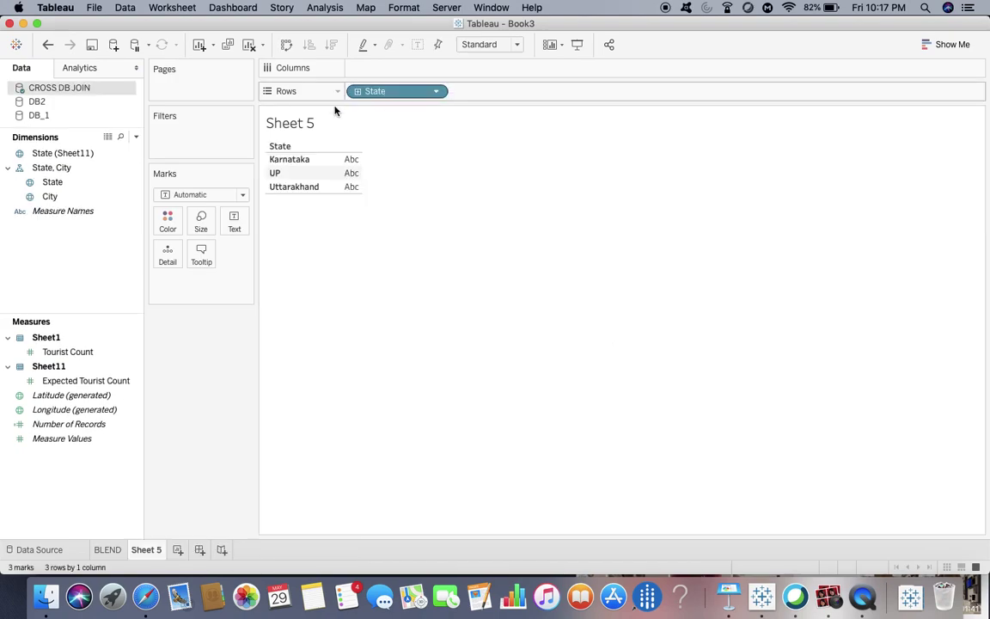
Step: Show Tourist Count and Expected Tourist Count by State in a text table on Sheet 5
left_click(86, 197)
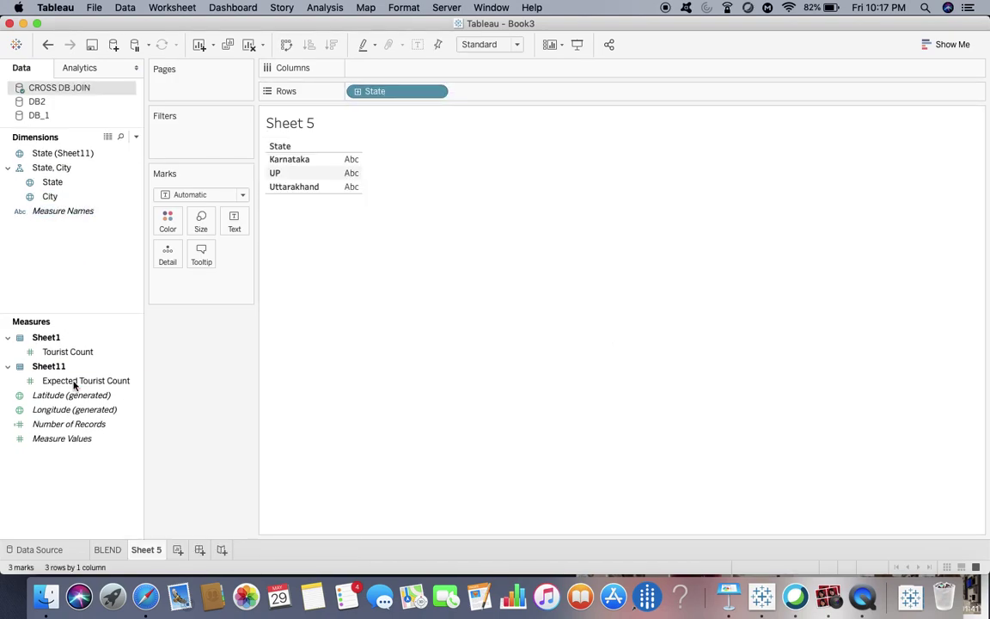
double_click(74, 354)
double_click(73, 380)
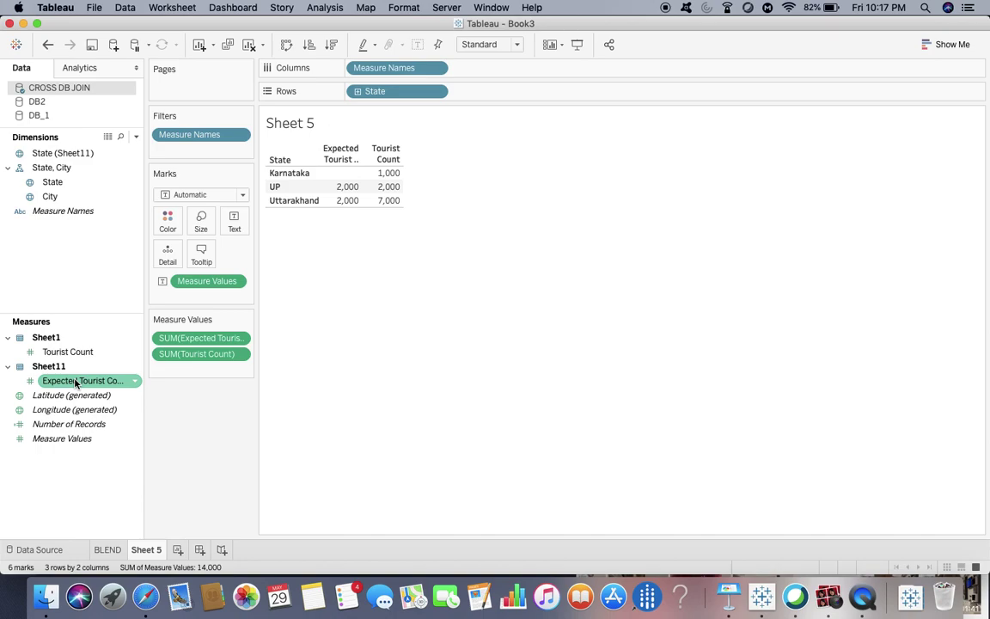
Step: Switch to Keynote, present the "Different level of DETAIL" slide to review both source tables, and return to Tableau
key("super+Tab")
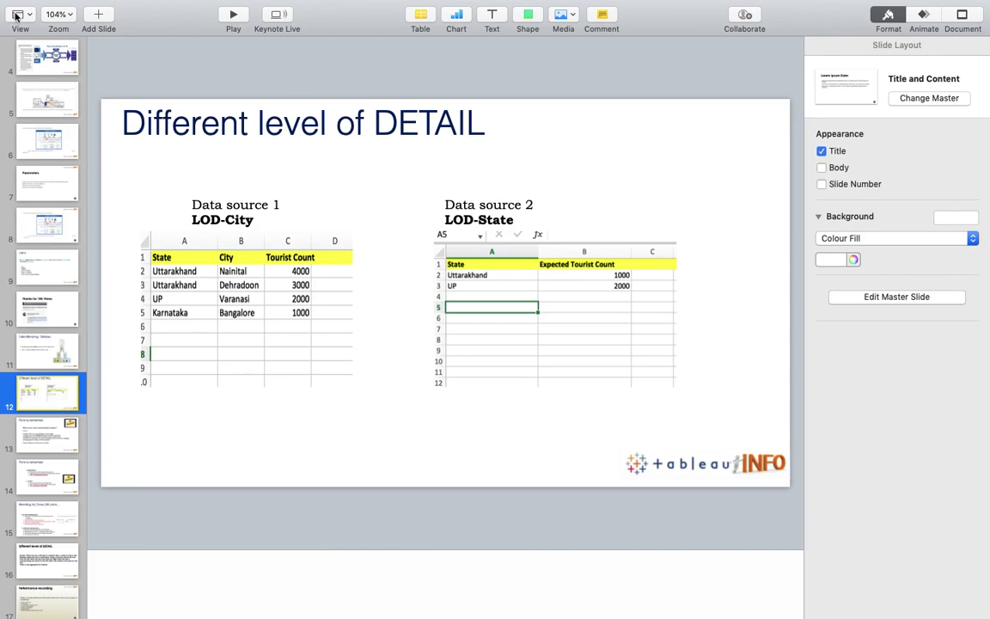
left_click(226, 15)
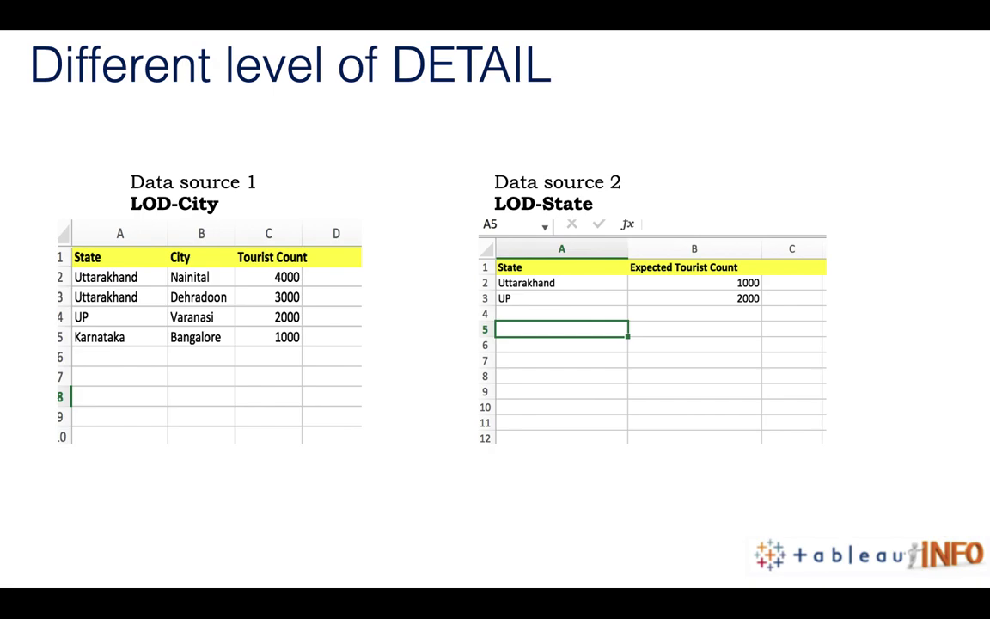
key("Escape")
key("super+Tab")
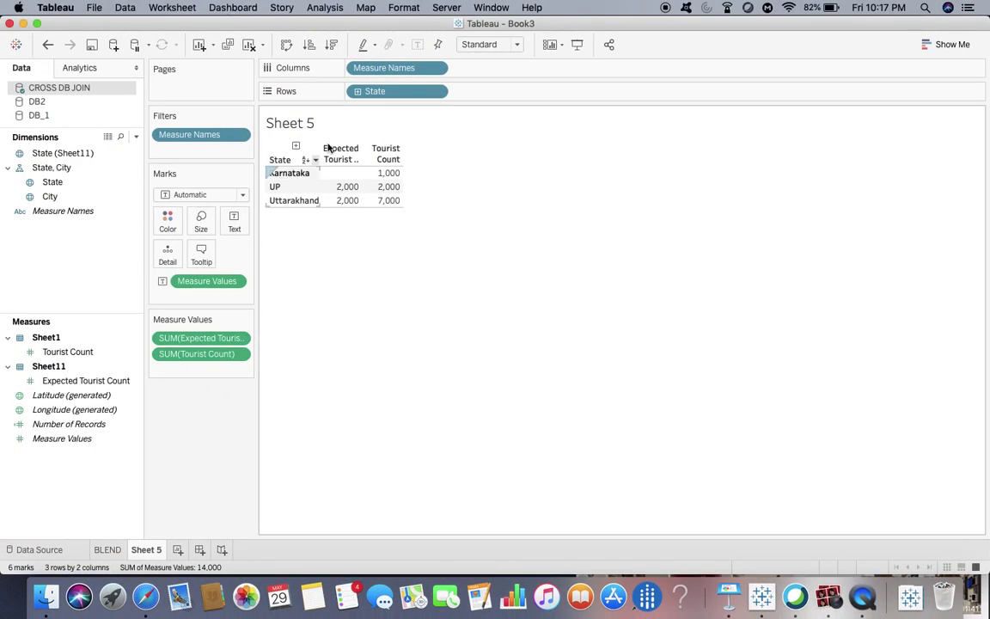
Step: Drill the State rows down to City to inspect the expected counts, and collapse them back to State
left_click(358, 92)
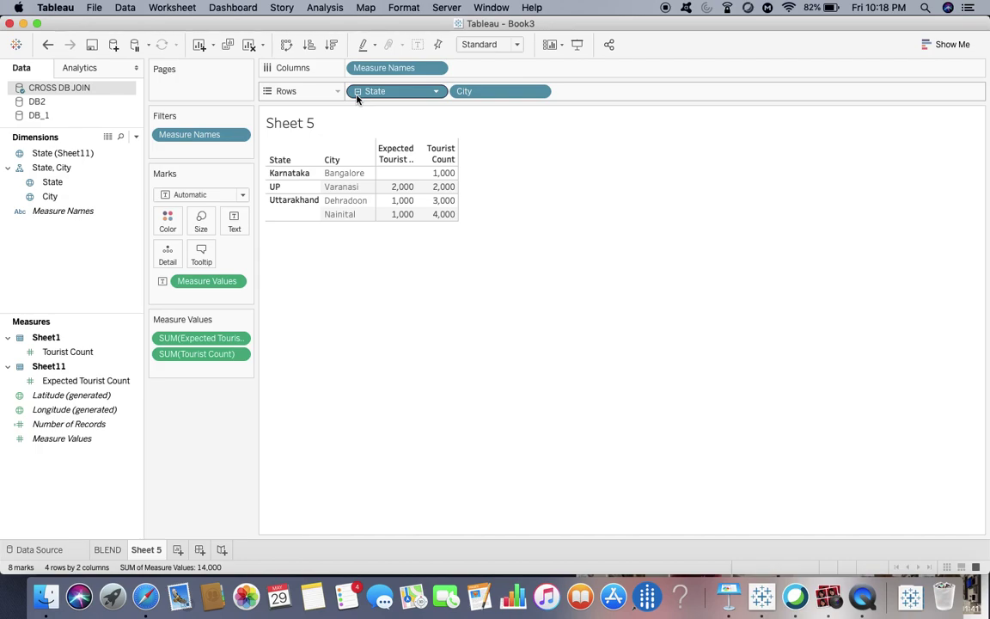
left_click(358, 95)
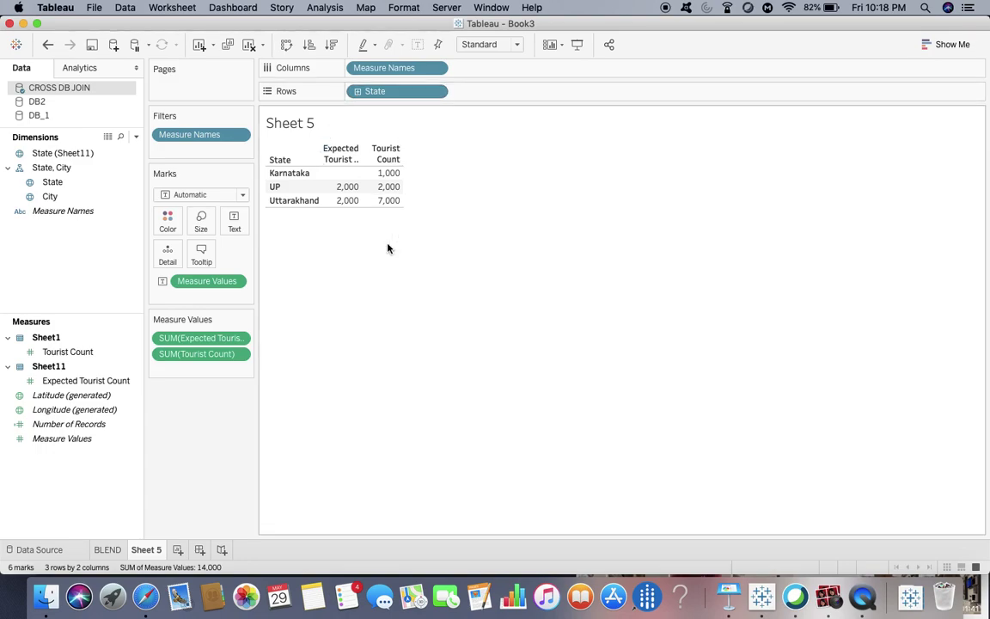
Step: Rename Sheet 5 as JOIN and add a new blank worksheet after it
double_click(153, 551)
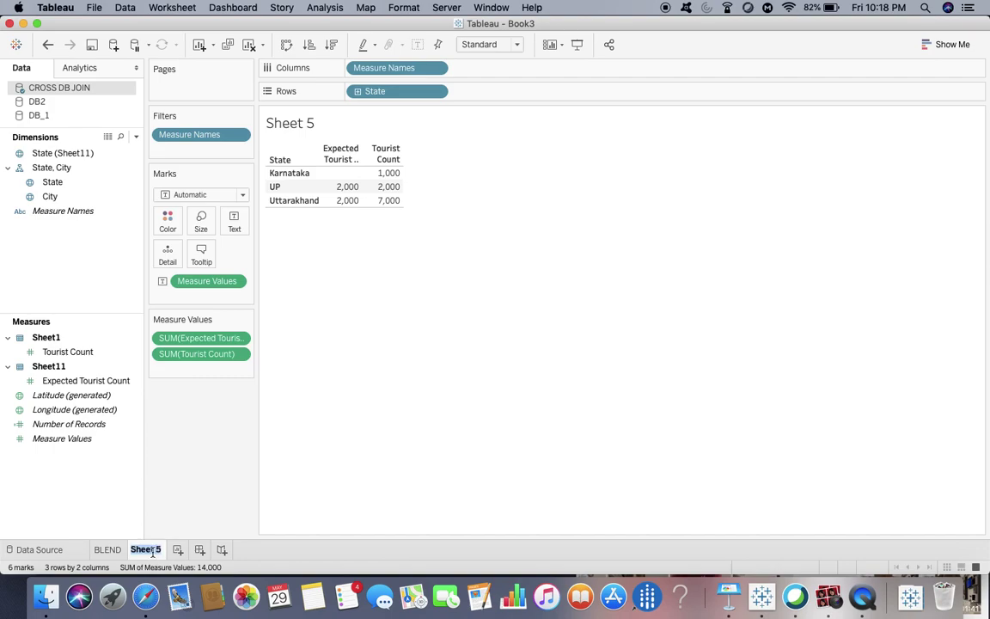
type("JOIN")
key("Return")
left_click(166, 551)
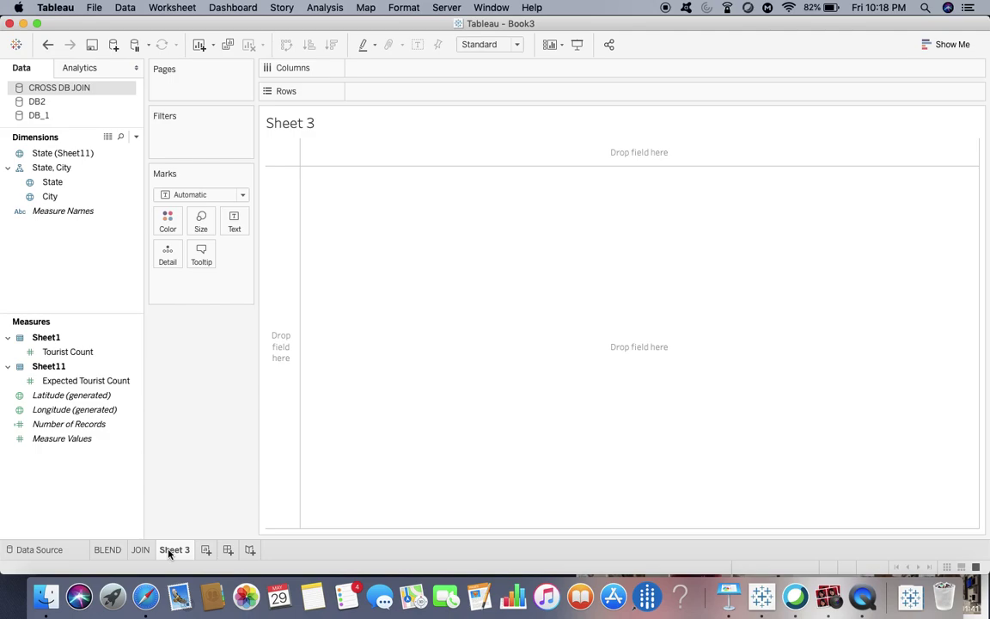
Step: View the underlying rows of DB_1 and of DB2 to compare the level of detail of the two sources
left_click(41, 102)
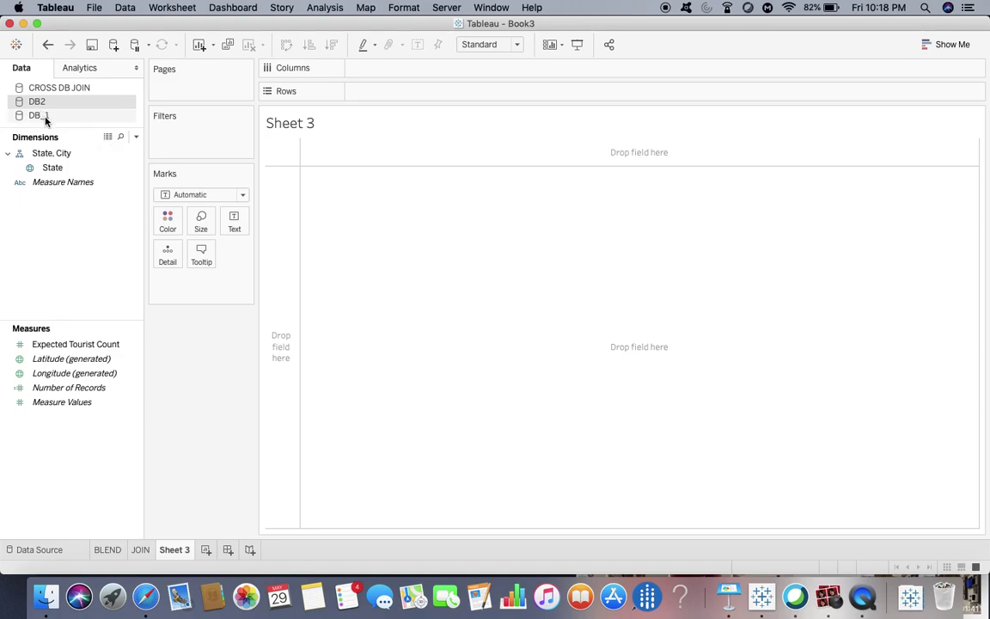
left_click(46, 118)
left_click(107, 137)
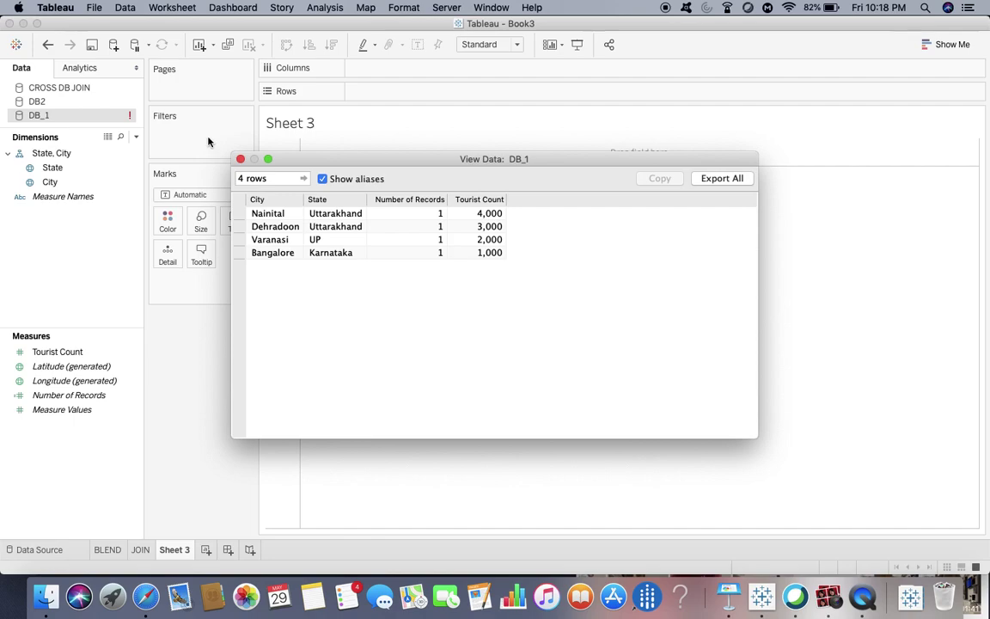
left_click(241, 159)
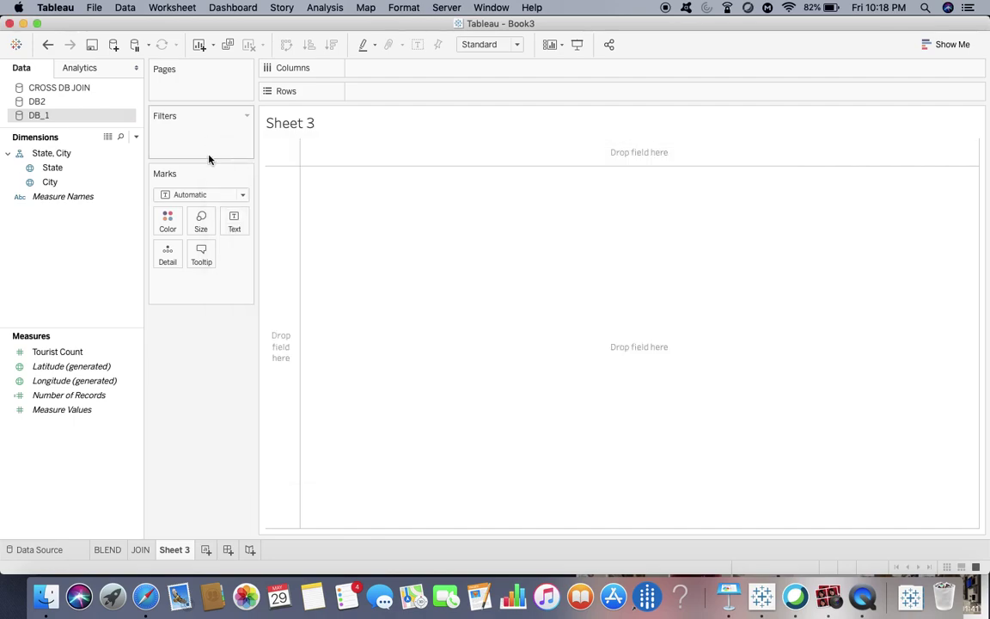
left_click(73, 101)
left_click(108, 138)
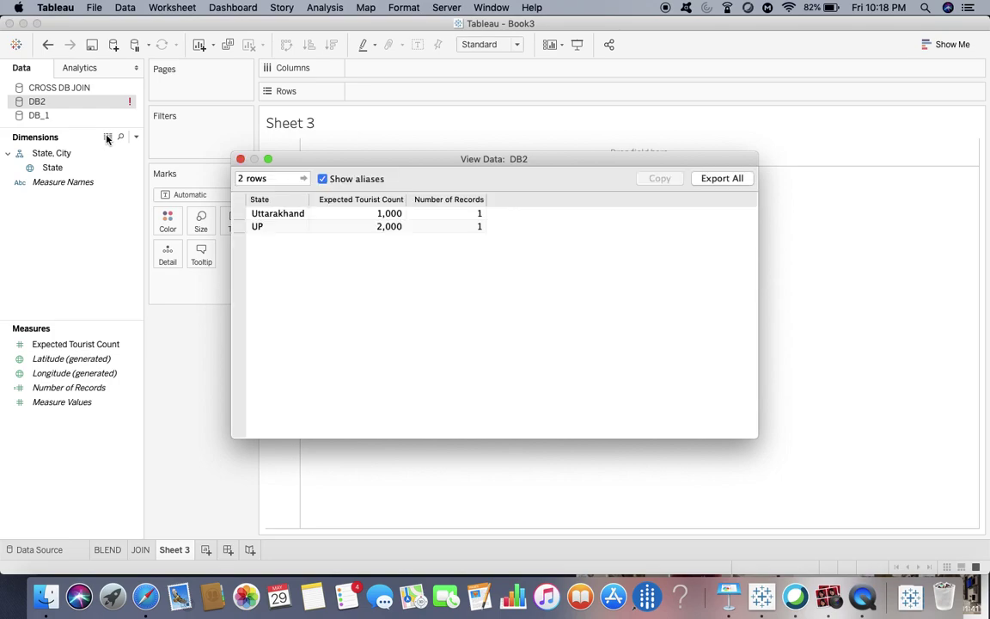
left_click(241, 159)
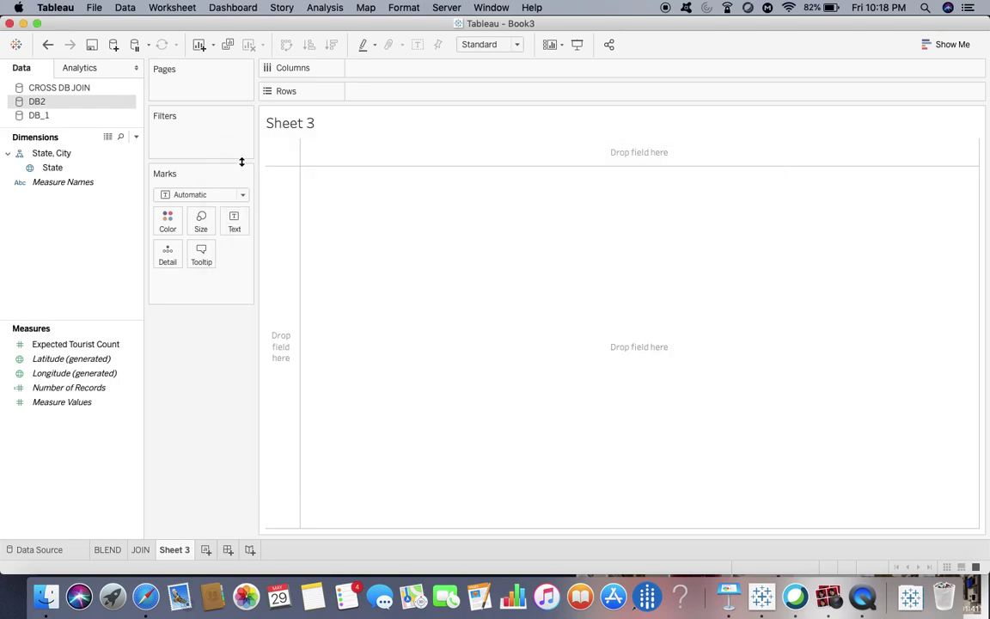
Step: Recheck the underlying rows of DB_1 and place its State field on the rows of Sheet 3
left_click(67, 168)
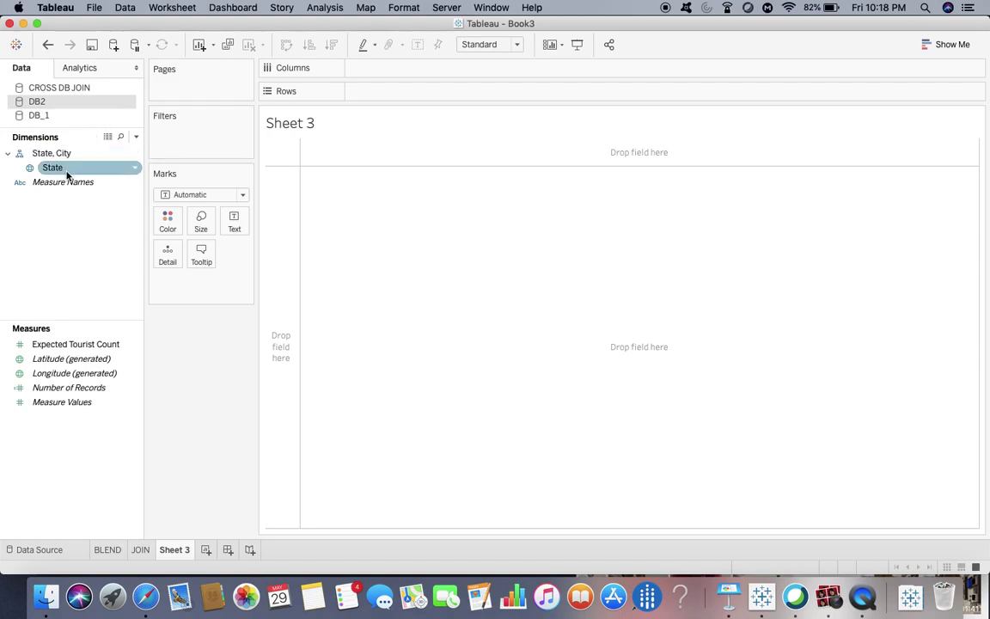
left_click(63, 117)
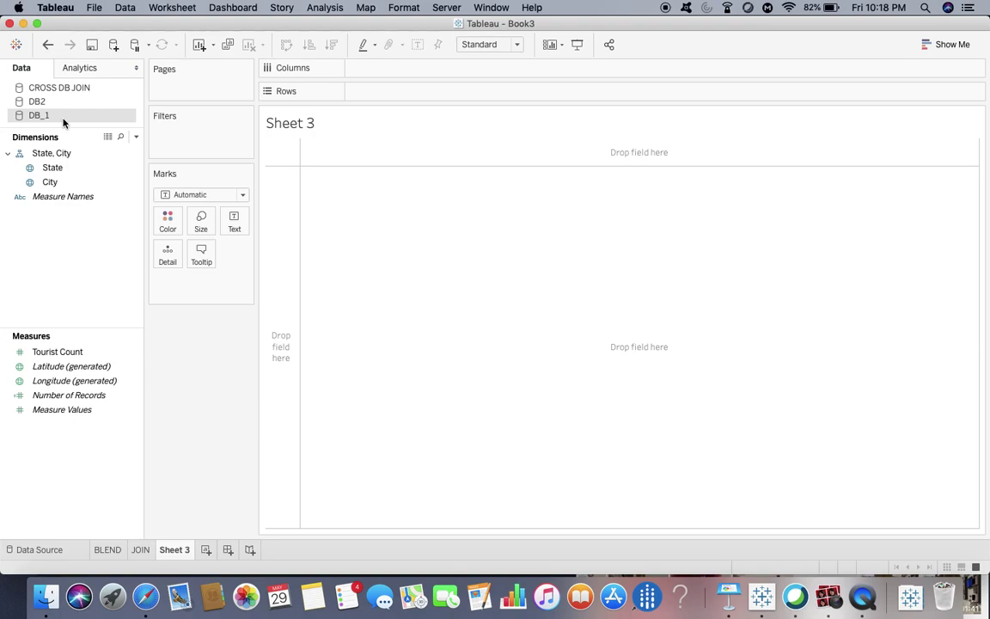
left_click(107, 137)
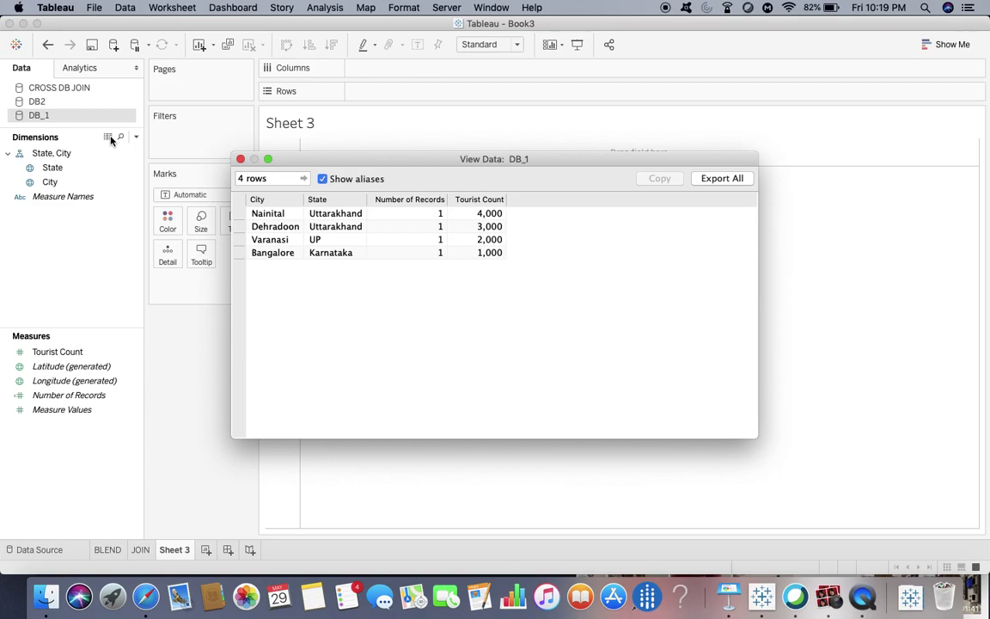
left_click(241, 159)
left_click_drag(53, 168, 398, 92)
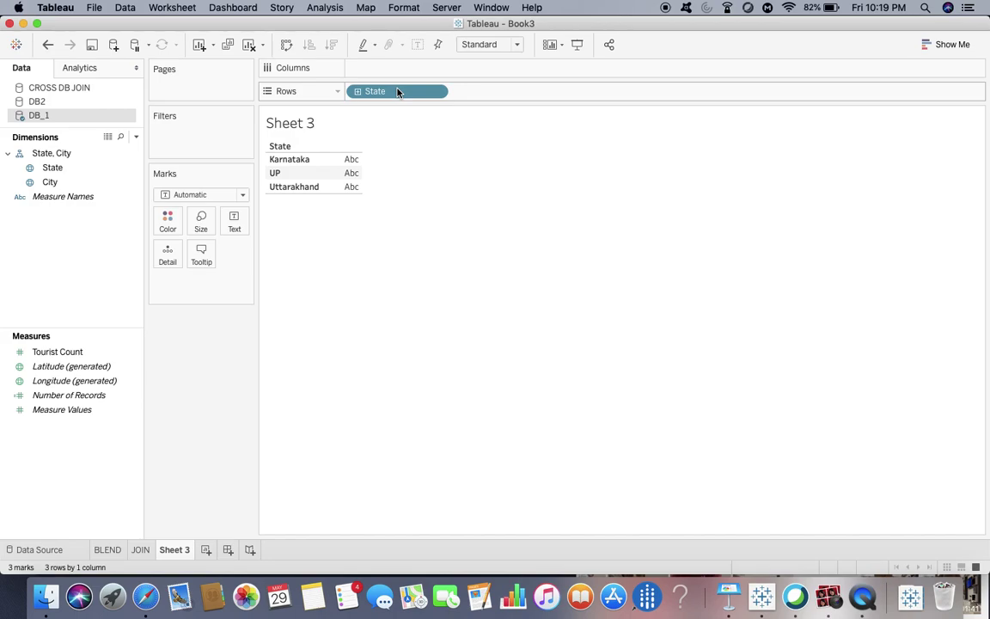
Step: Switch to Keynote, present the "Point to remember" slide about the join used in data blending, and return to Tableau
key("super+Tab")
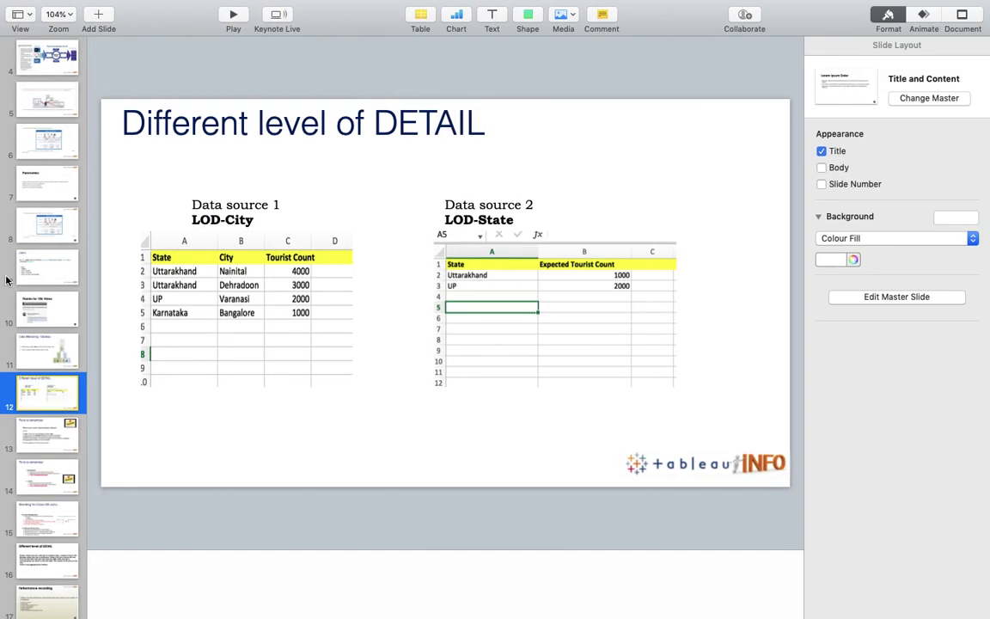
left_click(47, 439)
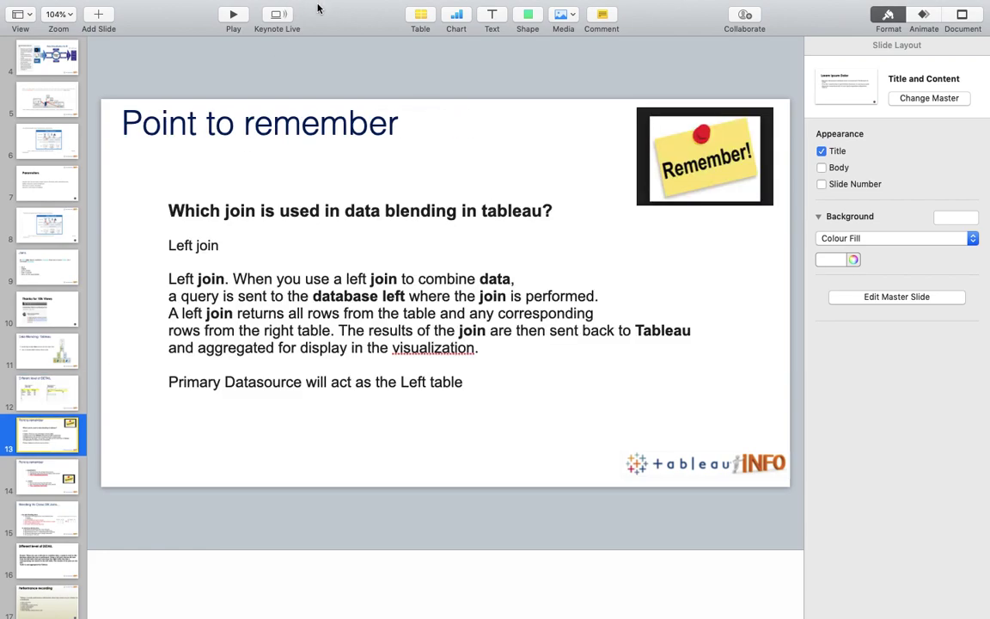
left_click(232, 15)
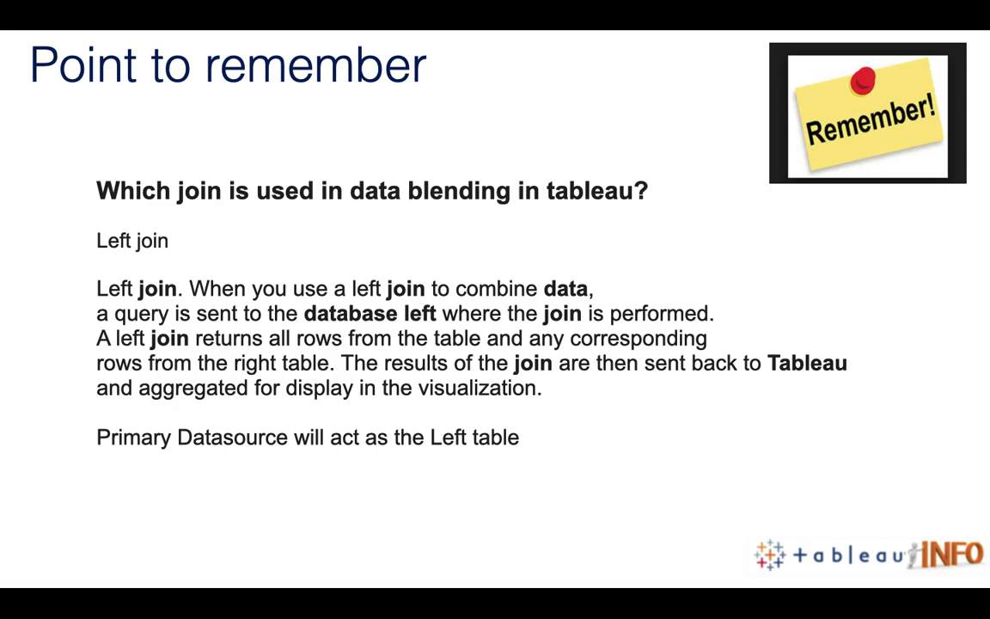
key("Escape")
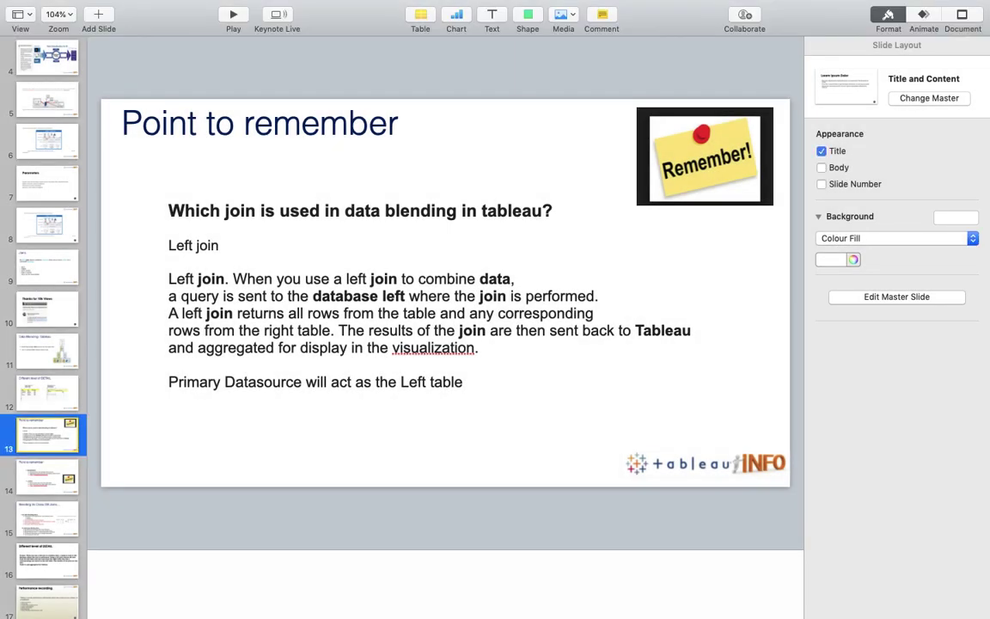
key("super+Tab")
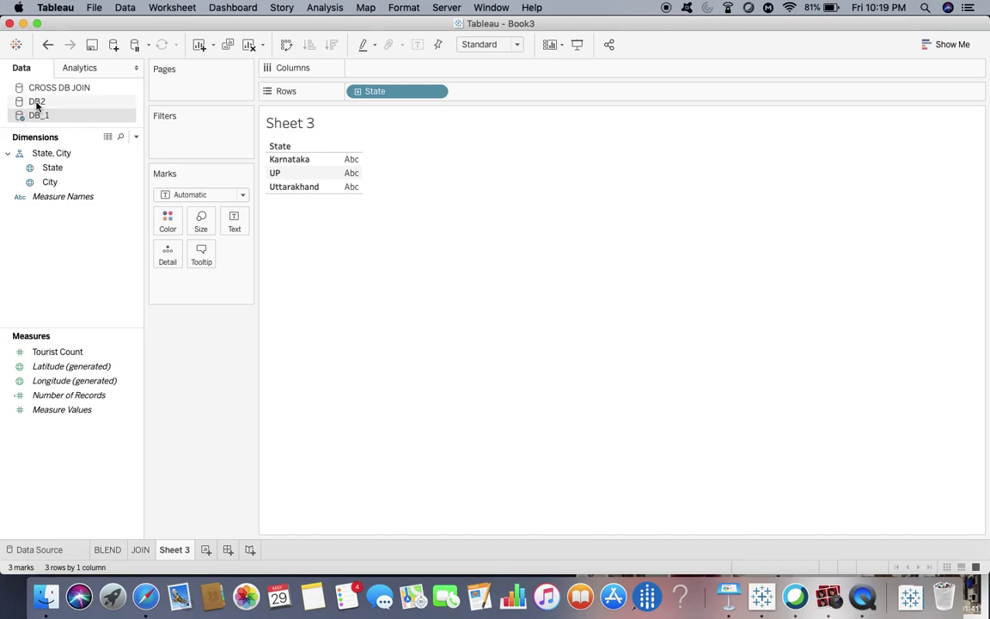
Step: Add Tourist Count from DB_1 to the State table and bring up the fields of DB2
double_click(76, 353)
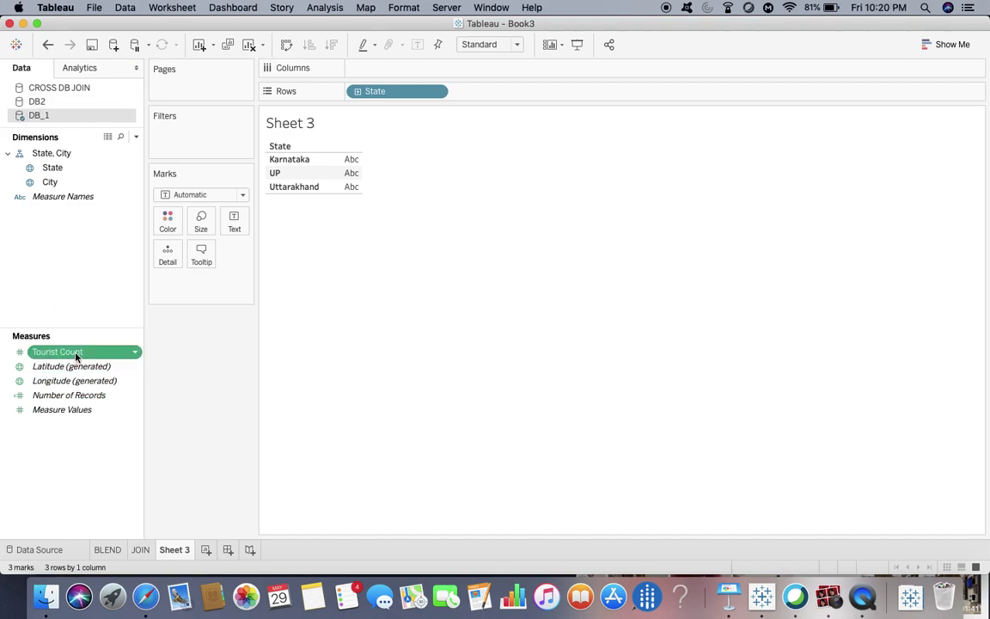
left_click(51, 102)
left_click(113, 167)
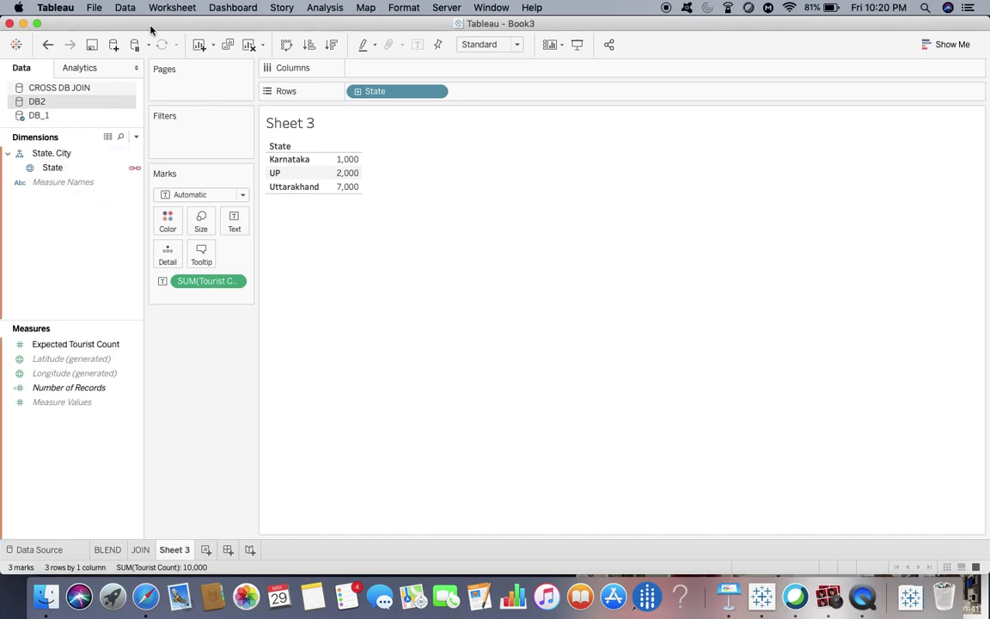
Step: Review the blend relationships between primary source DB_1 and its secondary sources, and check the State linking field in DB2
left_click(113, 9)
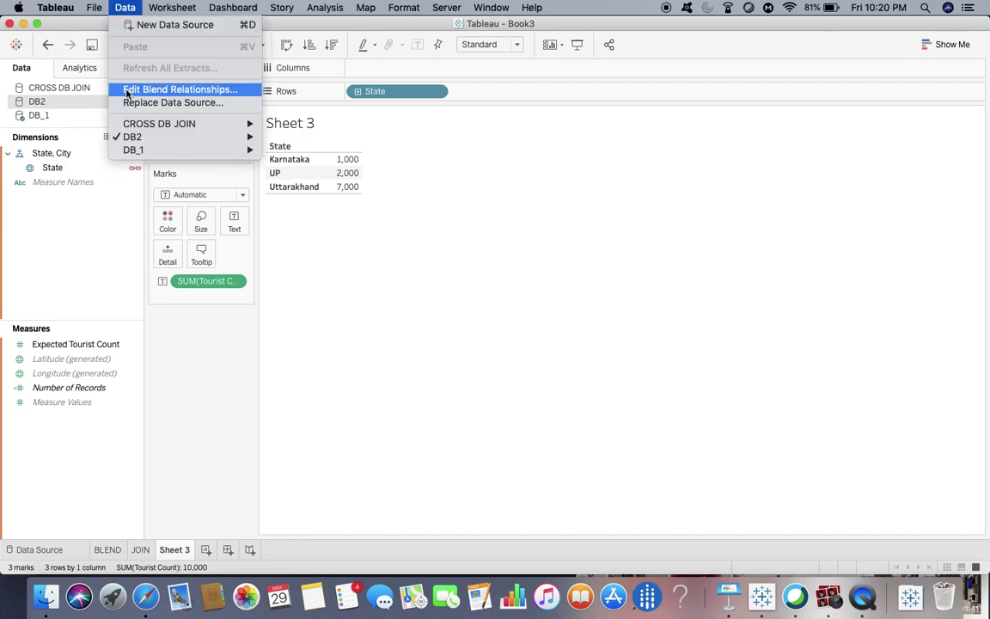
left_click(127, 92)
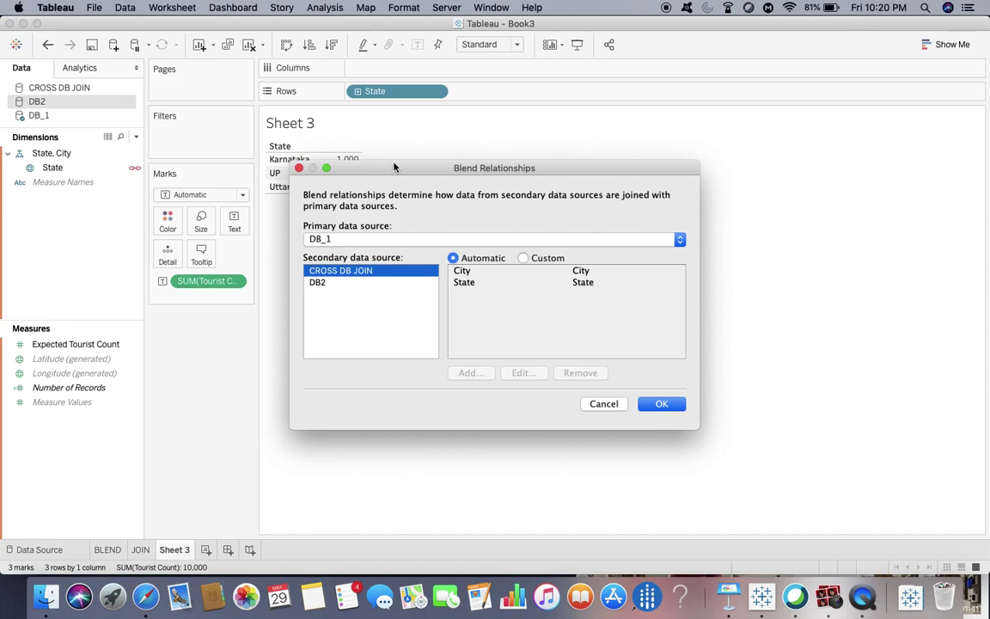
left_click(668, 405)
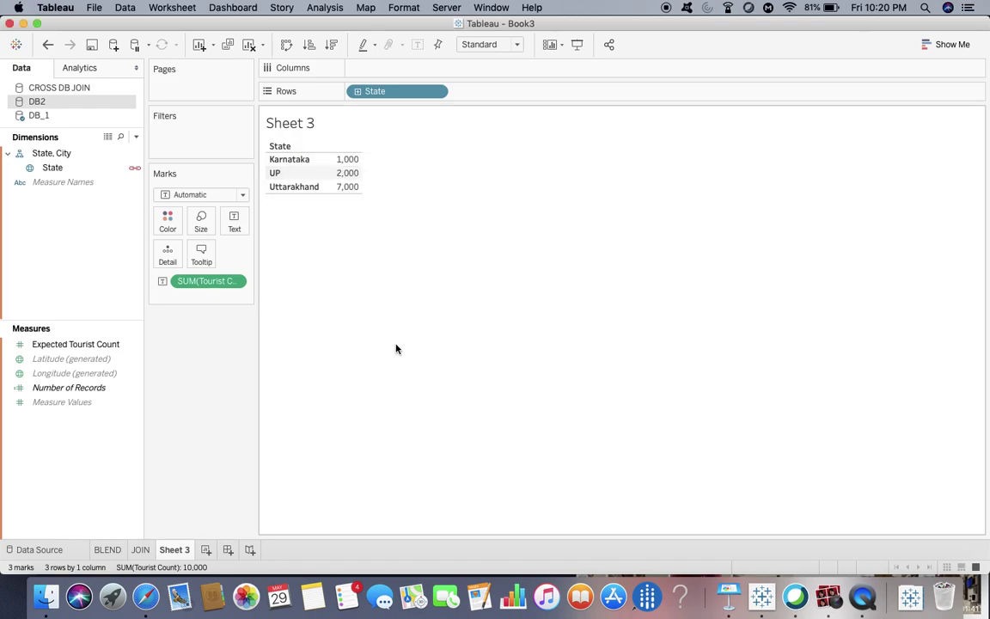
left_click(129, 169)
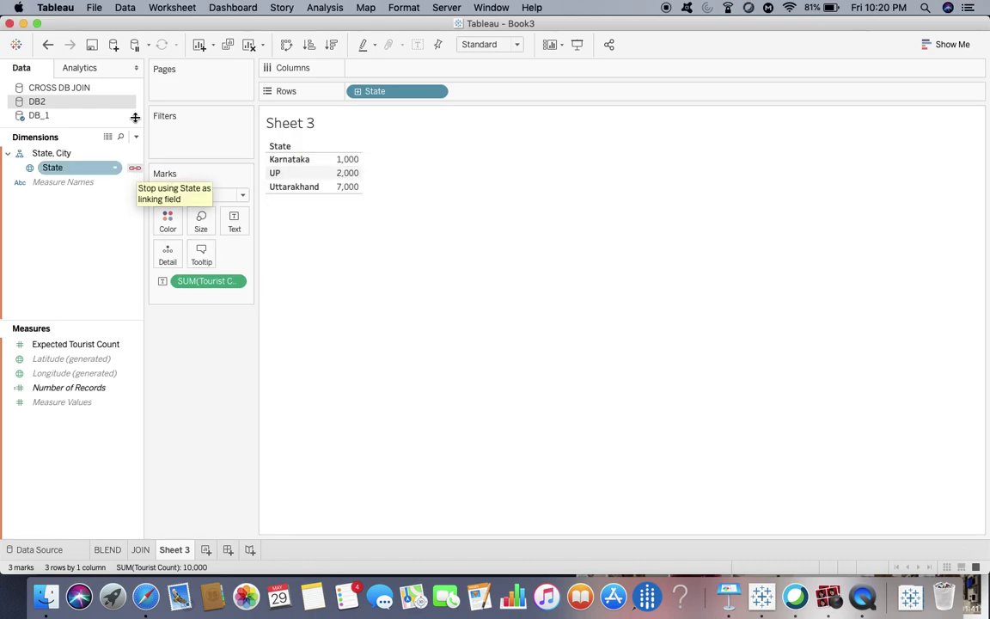
left_click(126, 8)
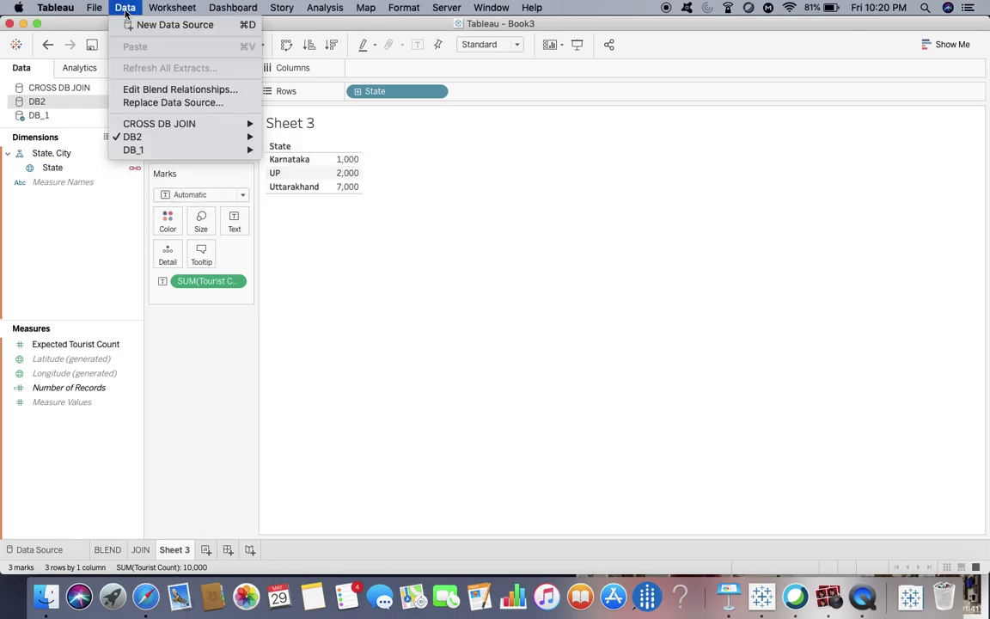
left_click(142, 89)
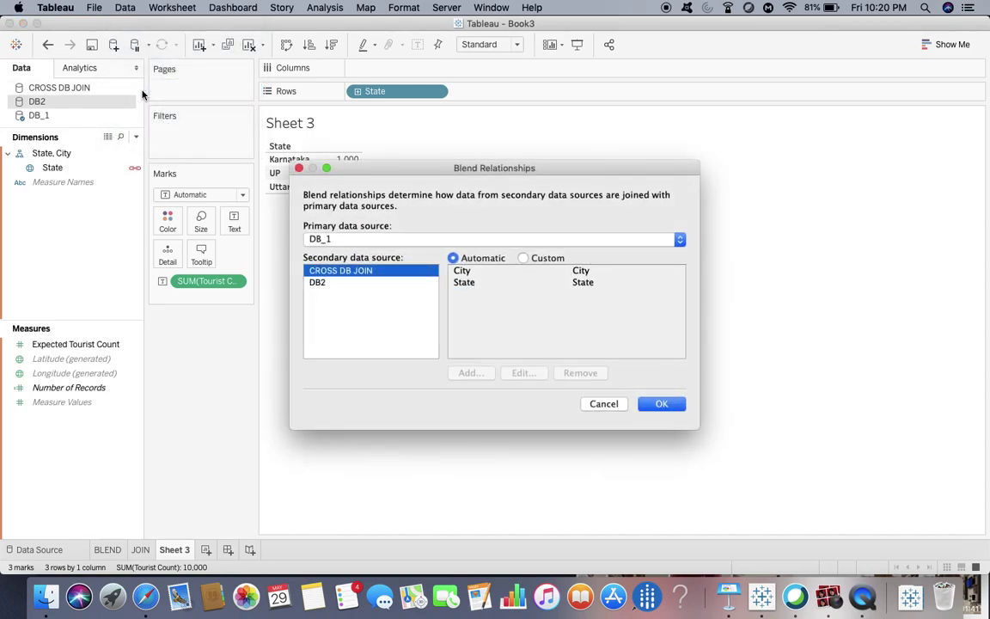
left_click(299, 169)
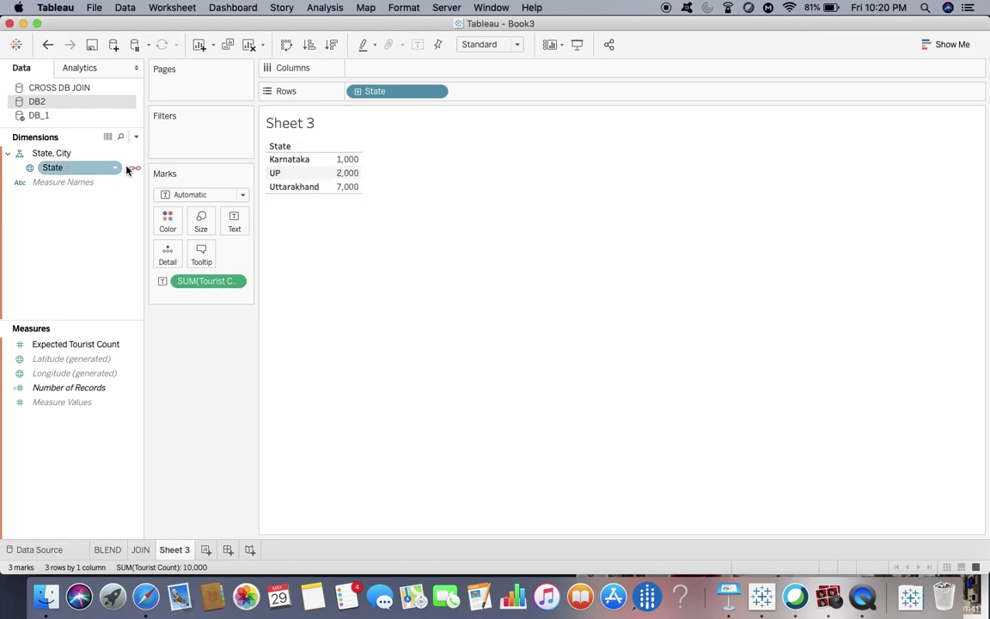
Step: Add Expected Tourist Count from DB2 to the State table as the blended measure
double_click(72, 344)
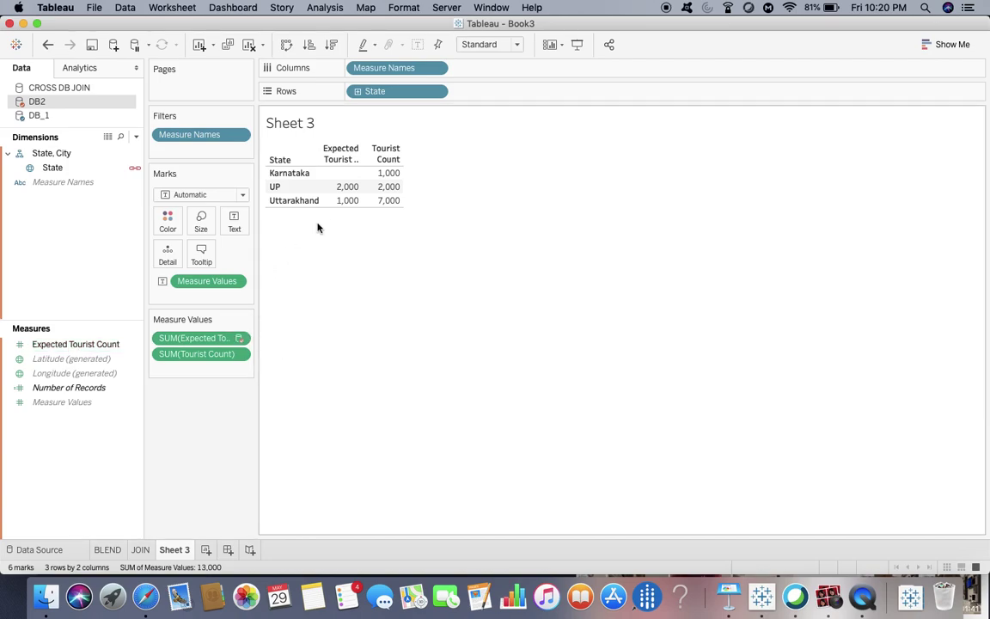
mouse_move(338, 209)
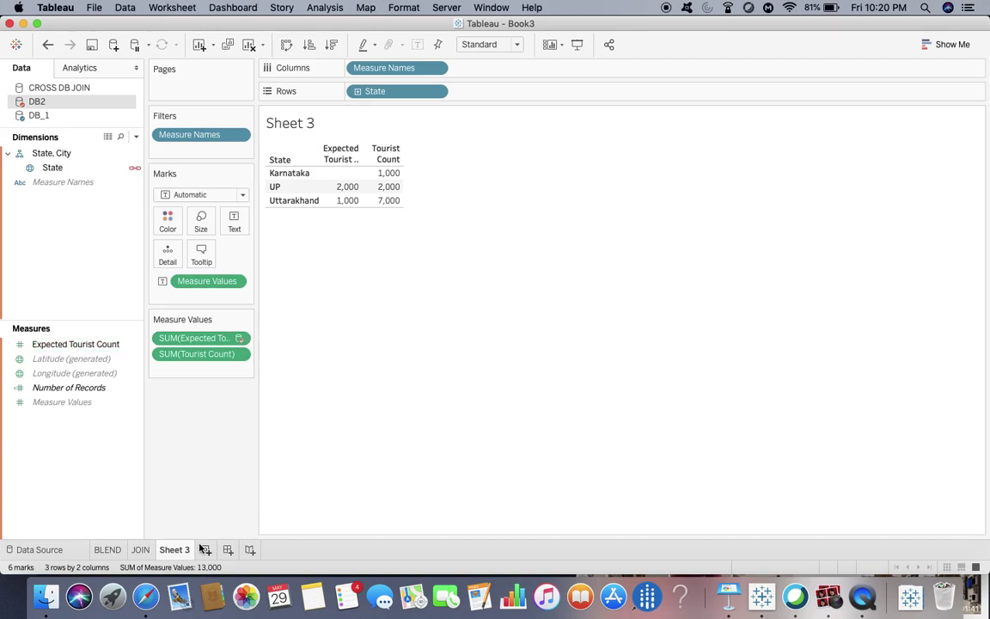
Step: Switch to Keynote, present the "Different level of DETAIL" slide to check the blended counts against the source tables, and return to Tableau
key("super+Tab")
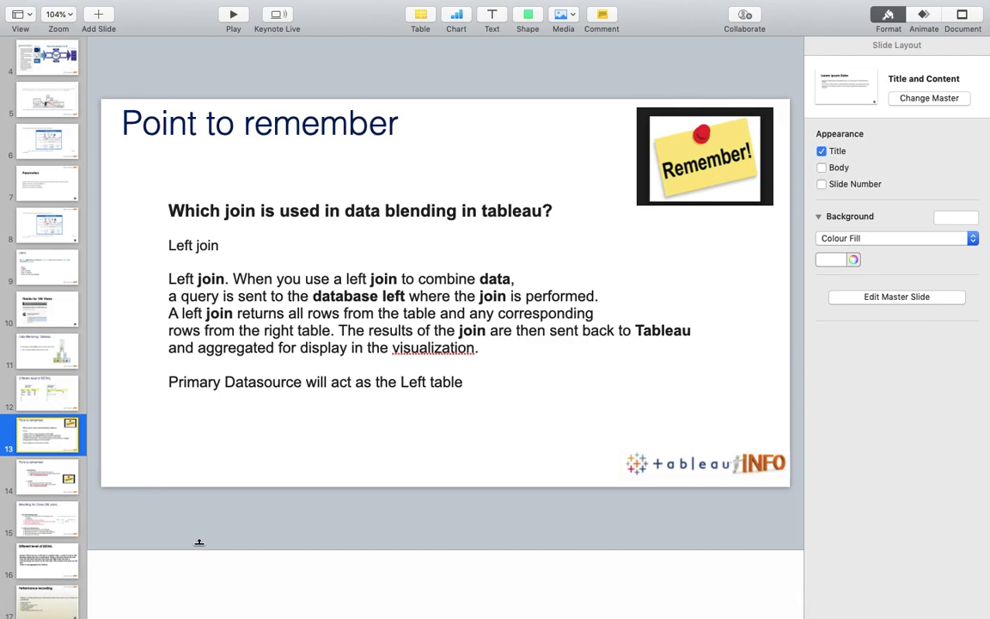
left_click(7, 383)
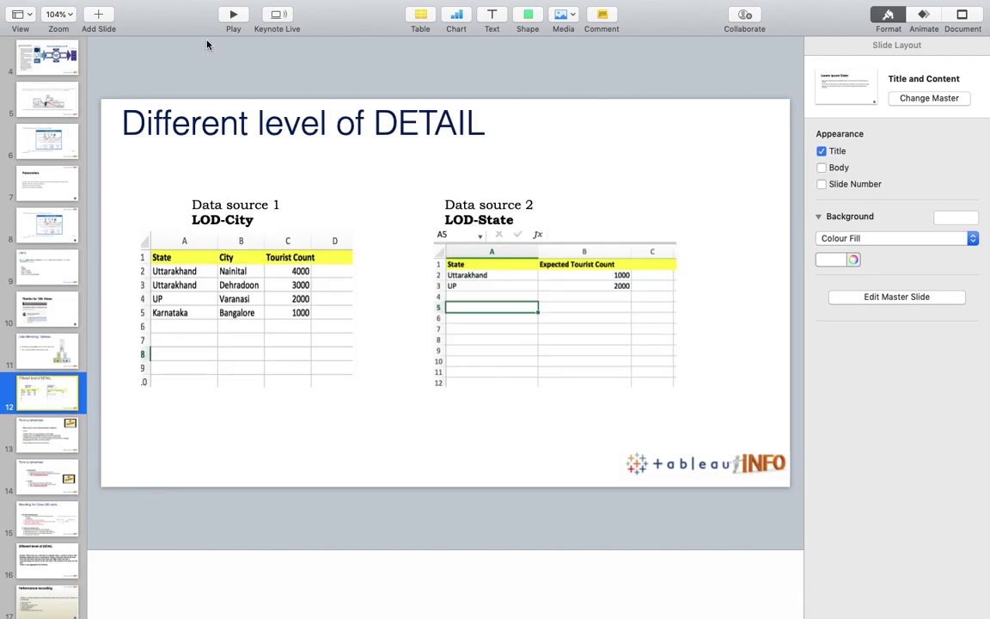
left_click(230, 15)
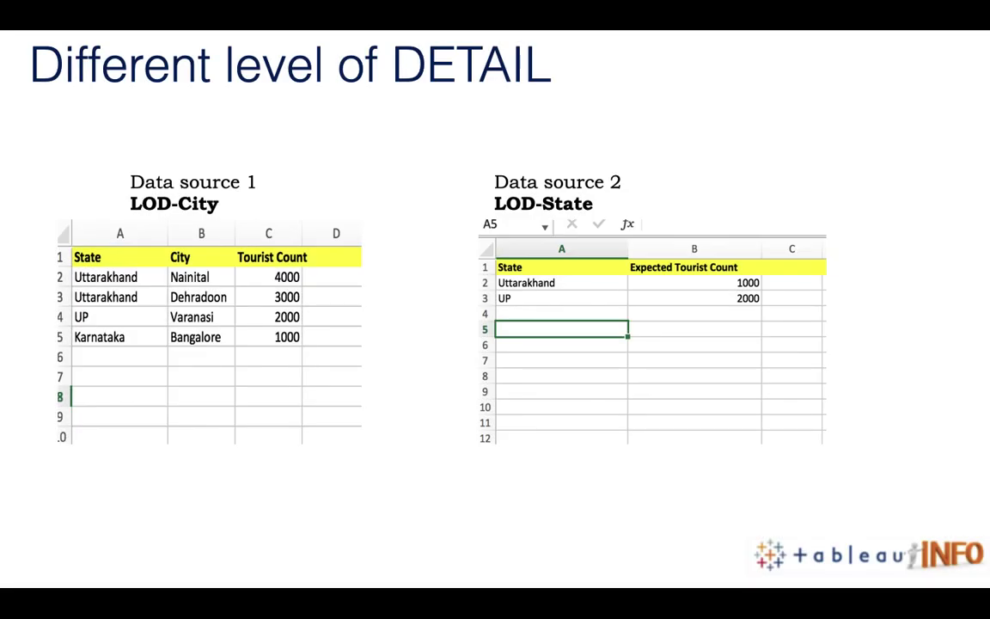
key("Escape")
key("super+Tab")
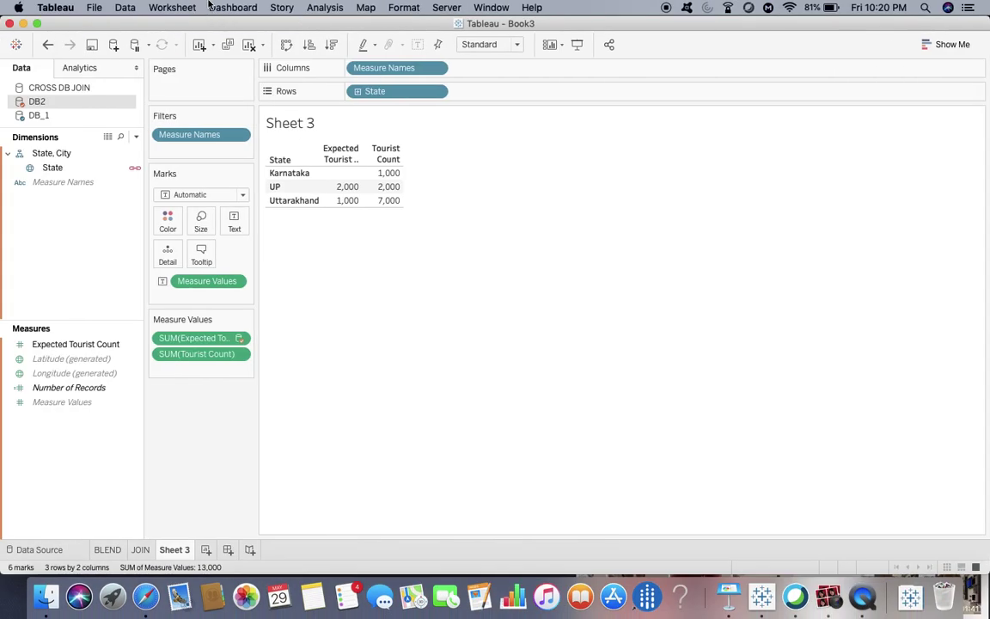
Step: Rename Sheet 3 as BLENDING
mouse_move(361, 210)
double_click(180, 552)
type("BLENDING")
Step: On the JOIN sheet, drill the State rows down to City to examine the expected counts, and collapse them back to State
left_click(140, 551)
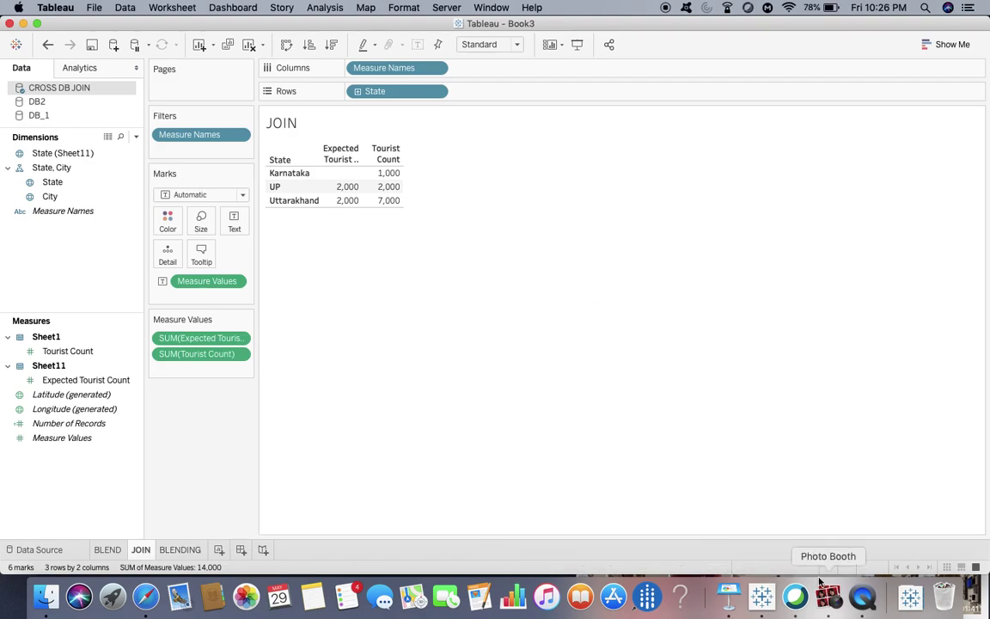
left_click(824, 592)
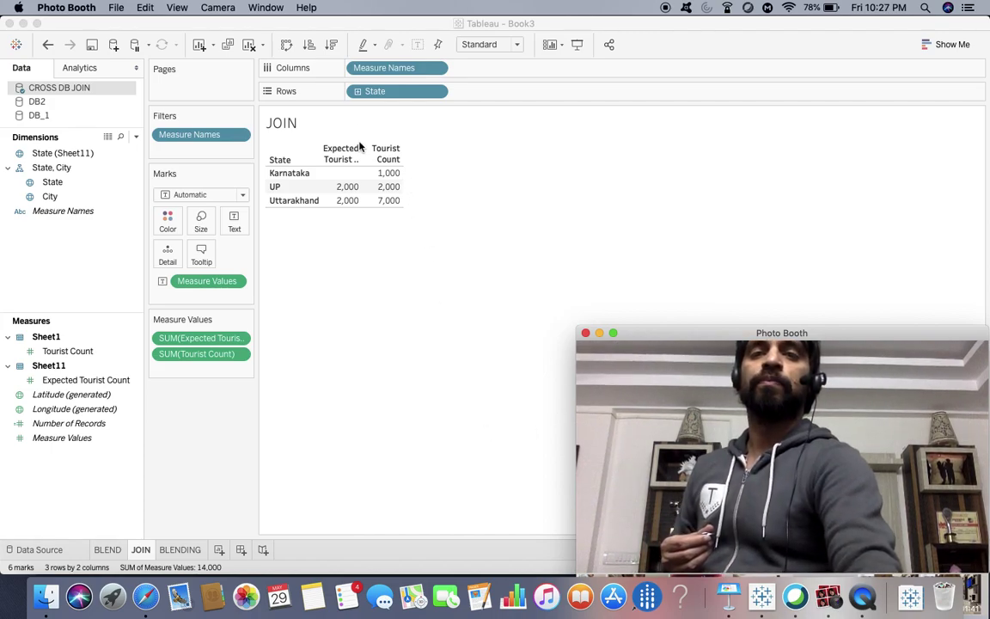
left_click(359, 92)
left_click(359, 92)
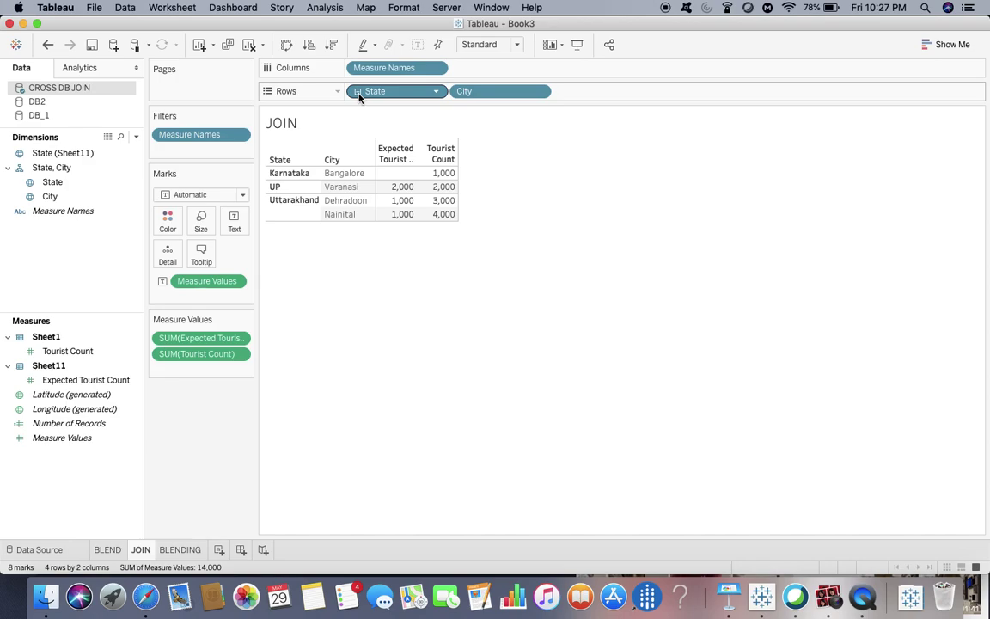
key("super+Tab")
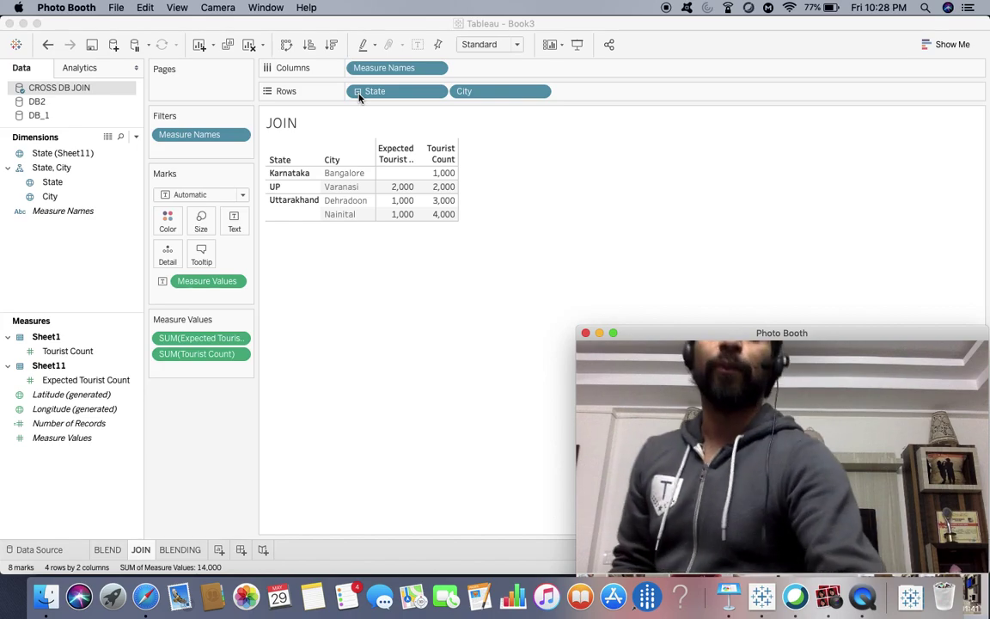
key("super+q")
left_click(359, 92)
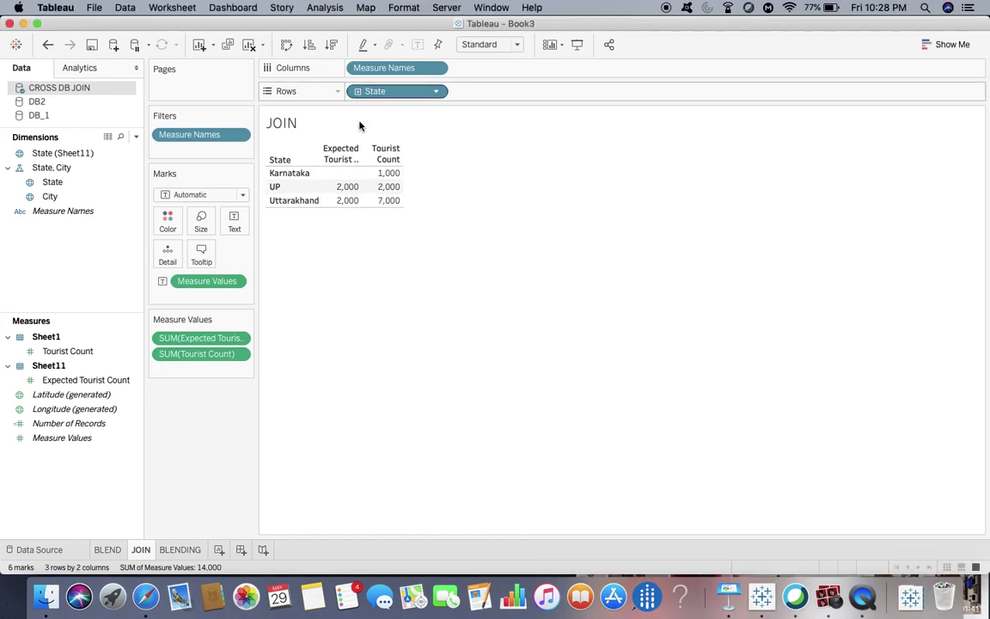
Step: On the BLENDING sheet, drill the State rows down to City to show both counts per city
left_click(180, 550)
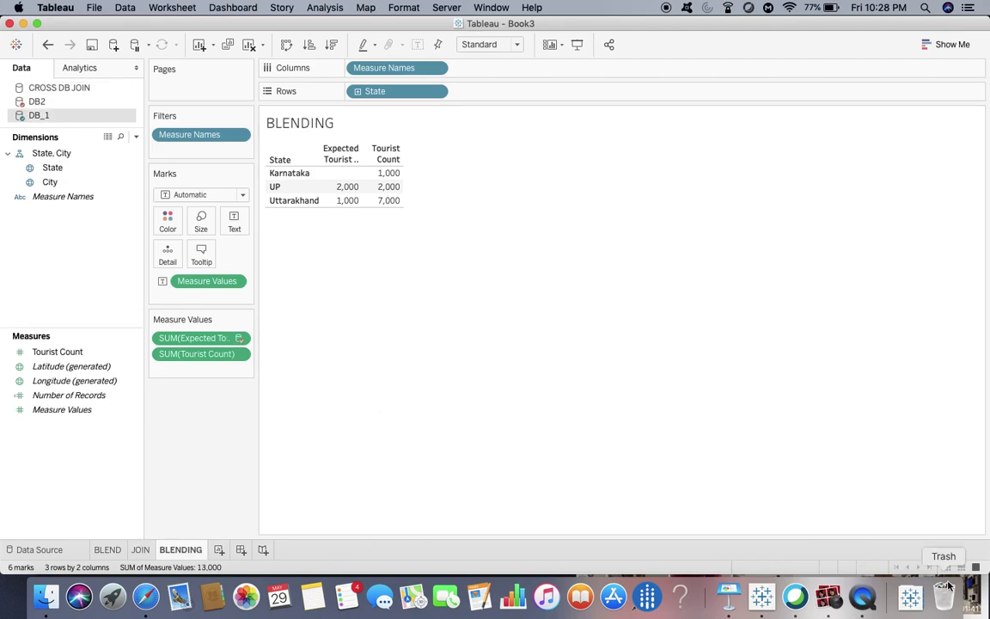
left_click(828, 596)
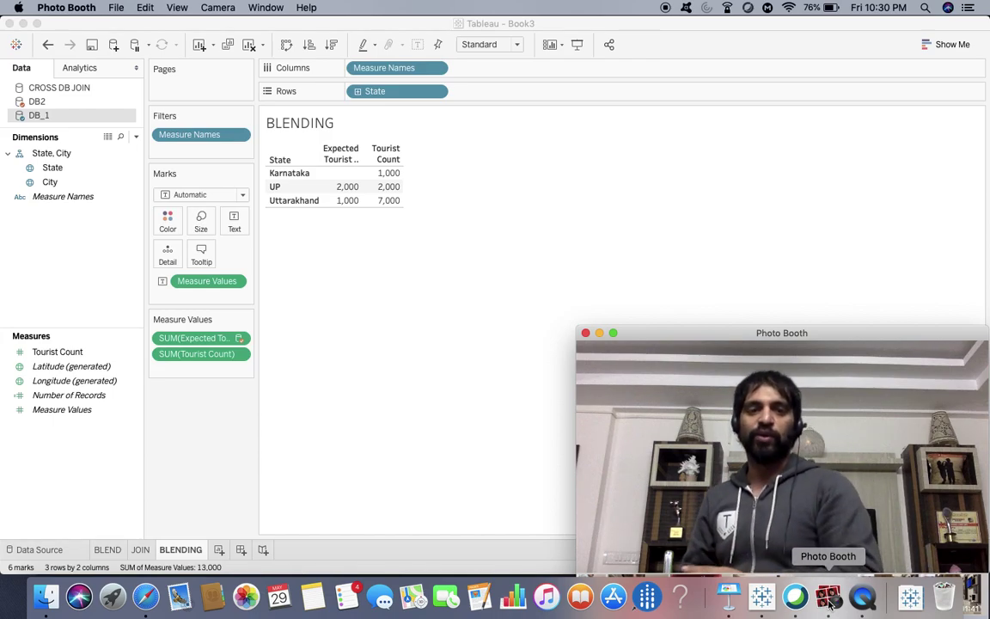
left_click(360, 92)
left_click(357, 91)
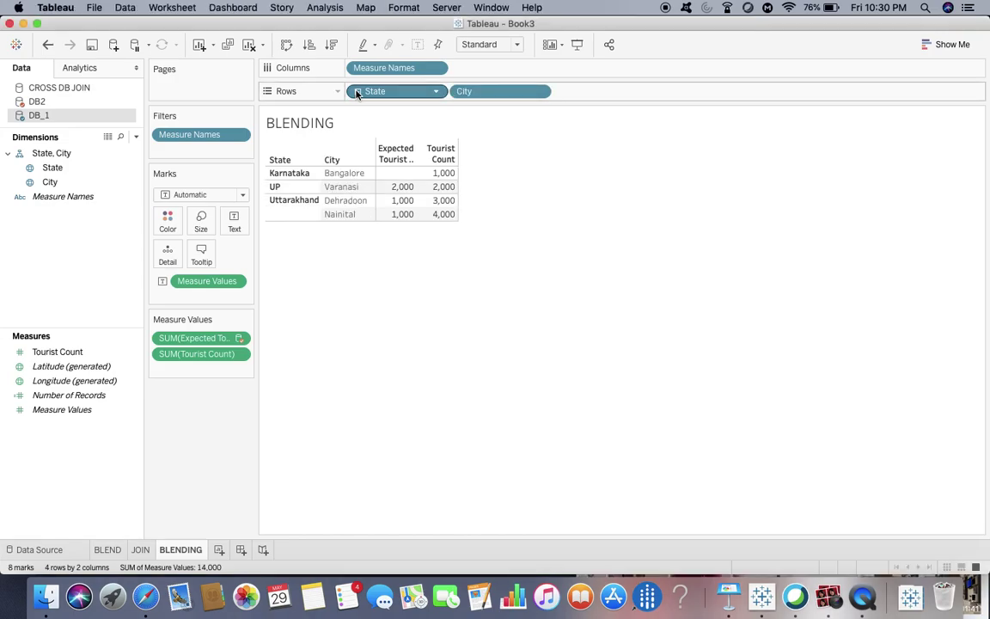
Step: Switch to Keynote and present the slides comparing blending with joins, up to "Blending Vs Cross DB Joins…"
left_click(827, 599)
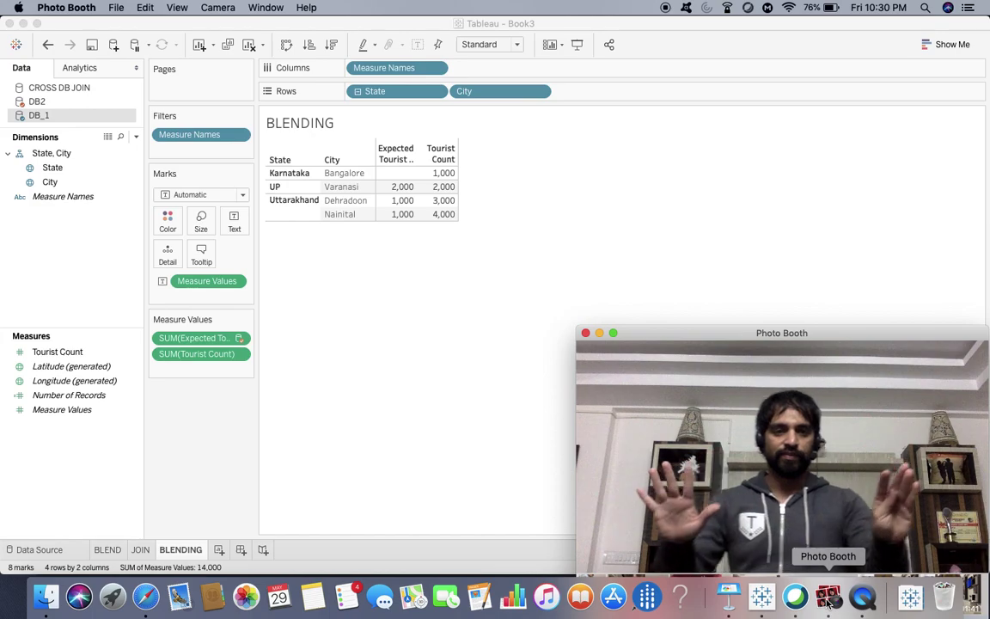
key("super+Tab")
key("super+Tab")
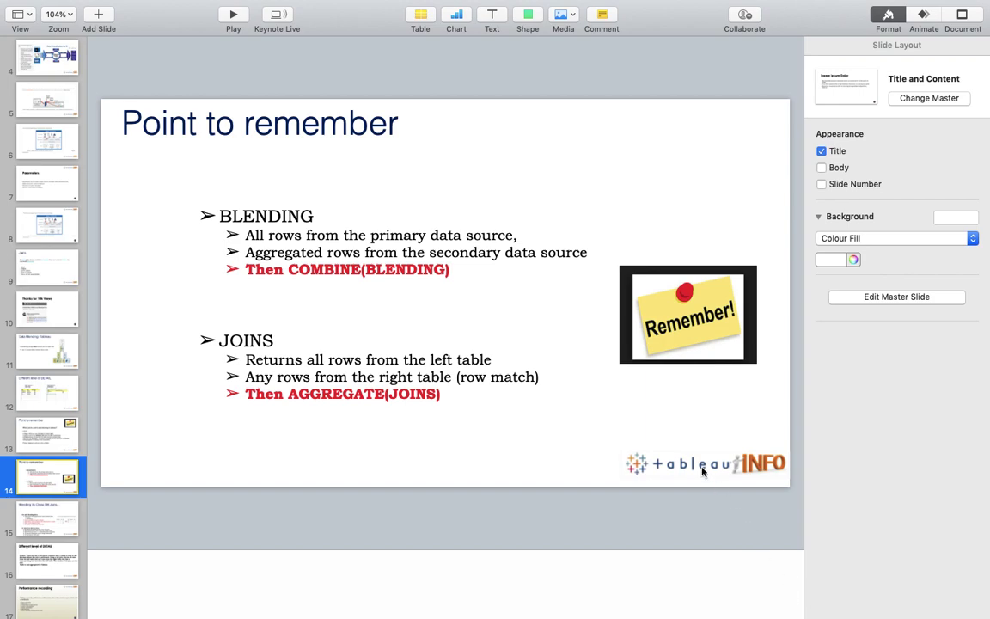
left_click(233, 17)
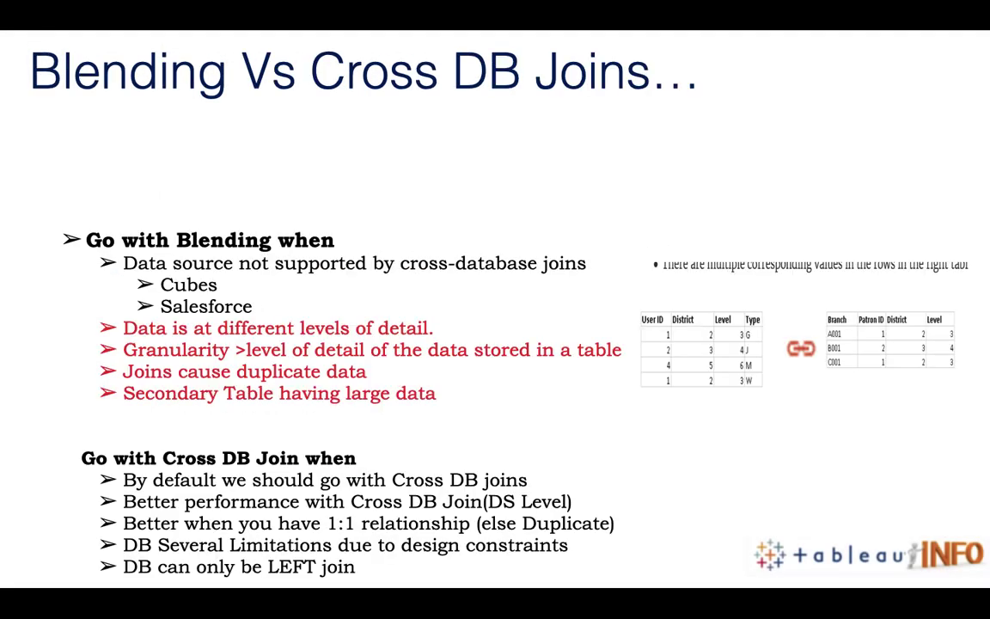